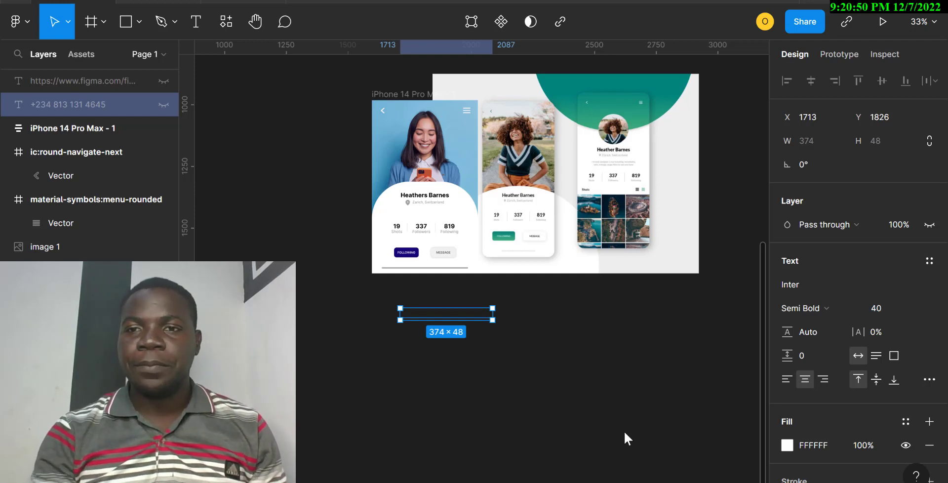
left_click_drag(625, 432, 670, 393)
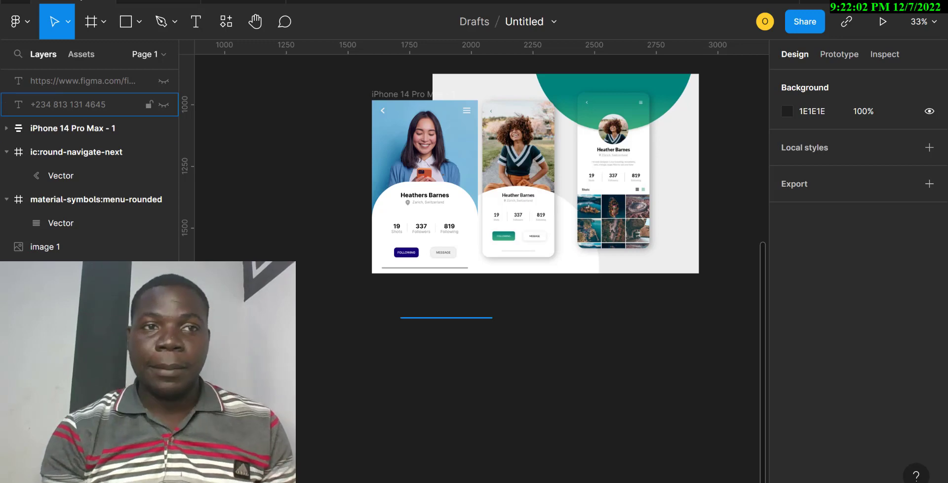
left_click(91, 19)
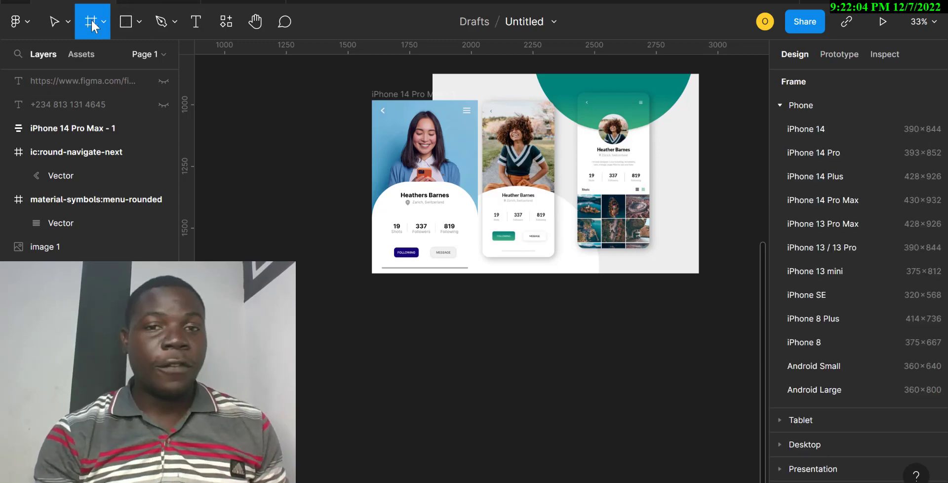
left_click(436, 388)
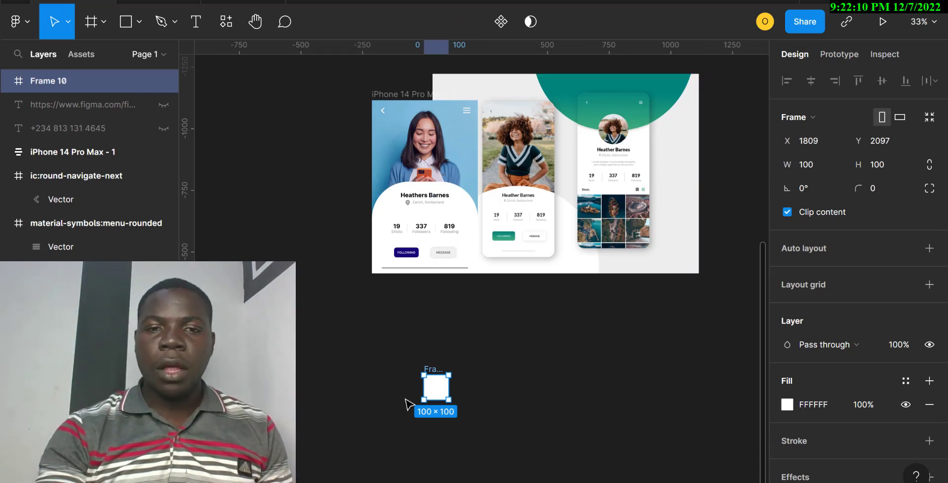
key("Delete")
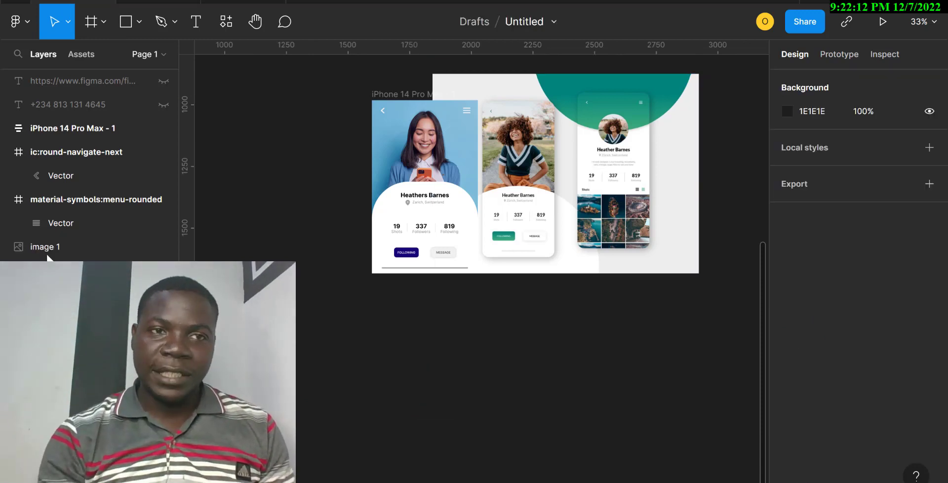
Step: Add an iPhone 14 Pro Max preset frame and move it up against the profile mockup image's edge
left_click(109, 22)
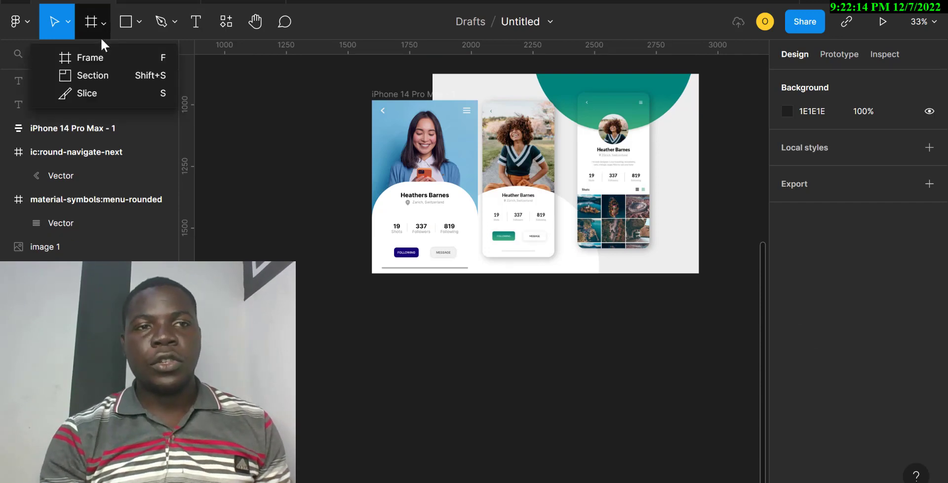
left_click(148, 56)
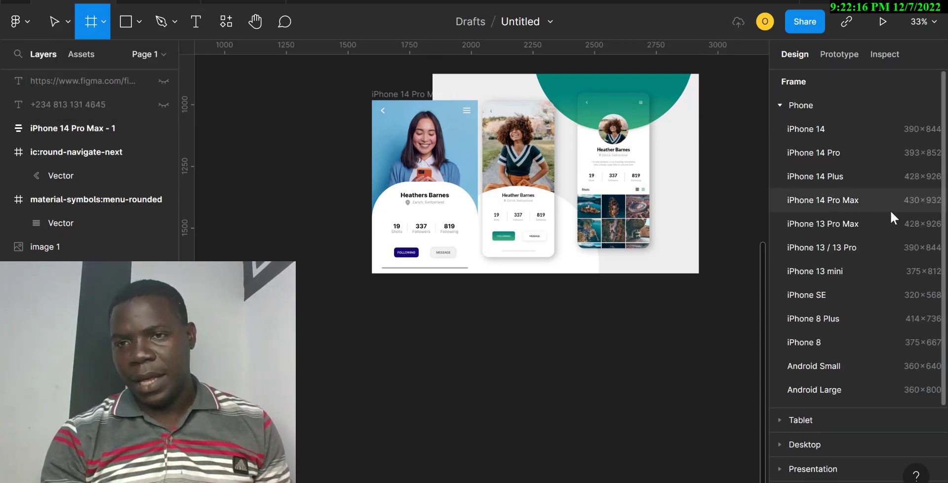
left_click(853, 197)
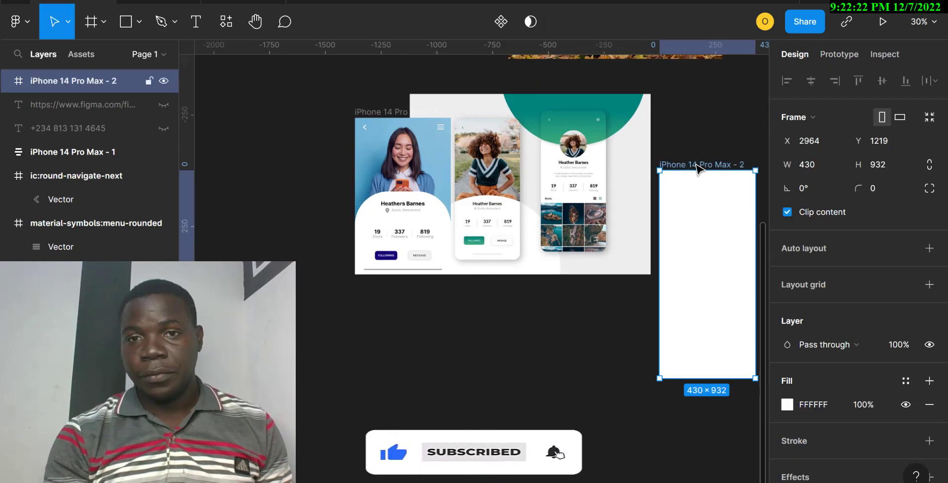
left_click_drag(681, 164, 667, 135)
scroll(666, 136, "right", 5)
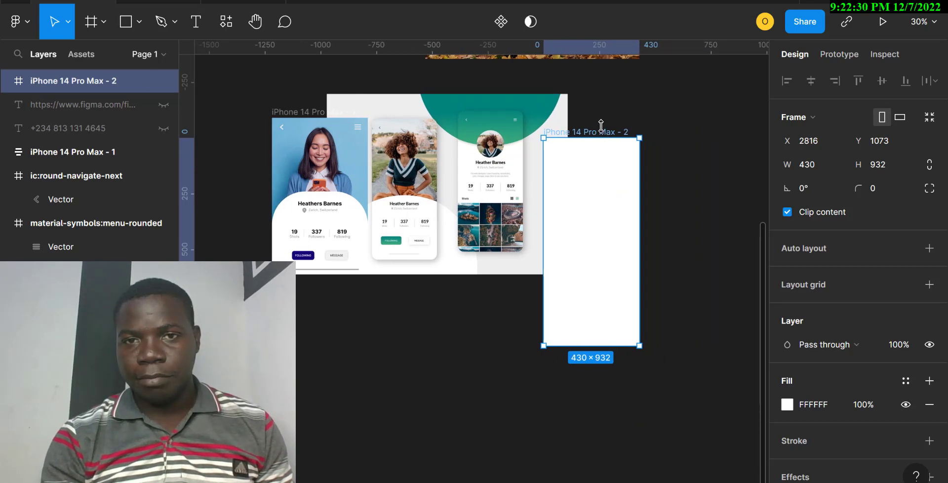
left_click_drag(599, 138, 600, 118)
key("ctrl+z")
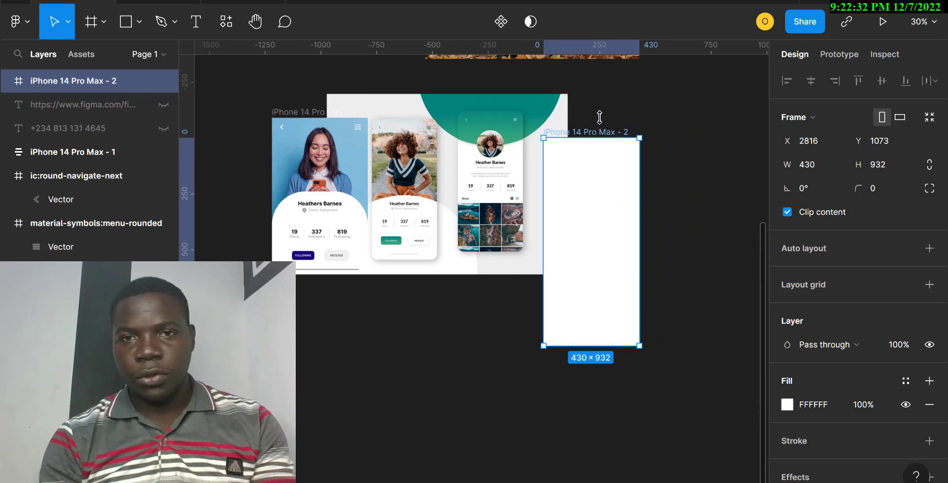
left_click(692, 178)
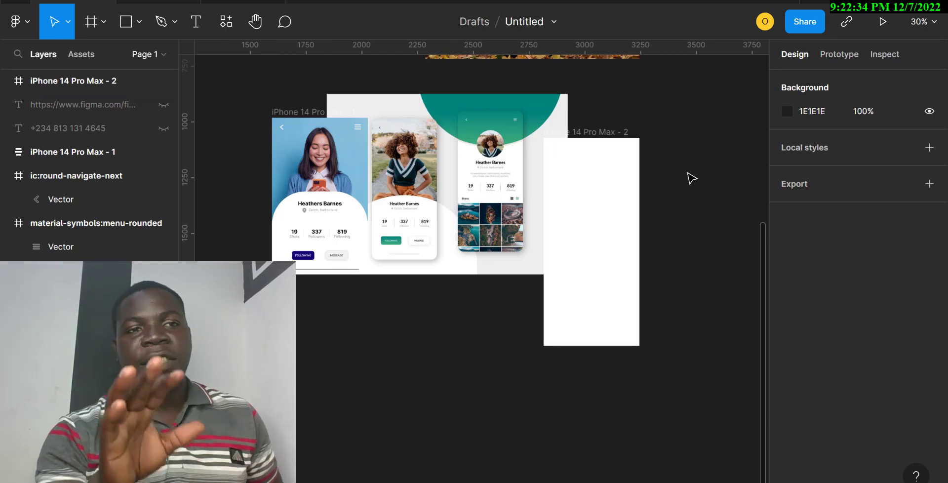
Step: Apply auto layout to the new empty phone frame, with its horizontal resizing set to Hug contents
left_click(616, 132)
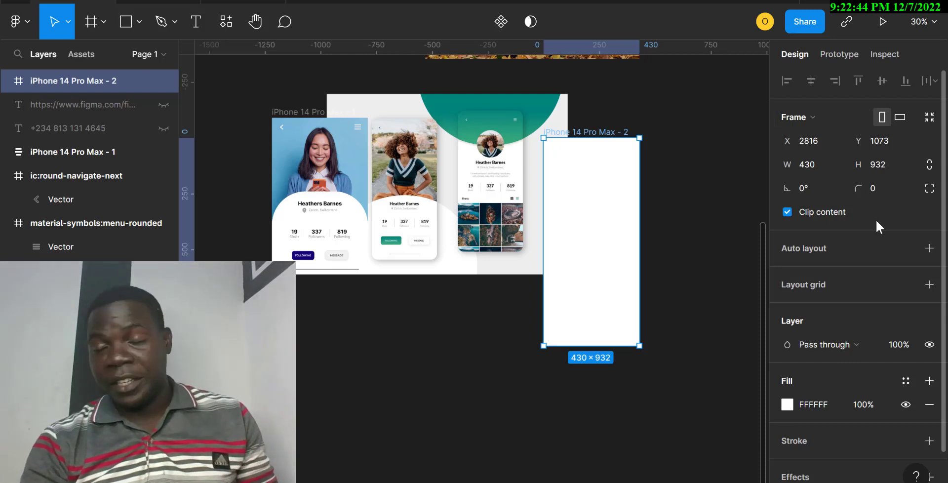
left_click(927, 247)
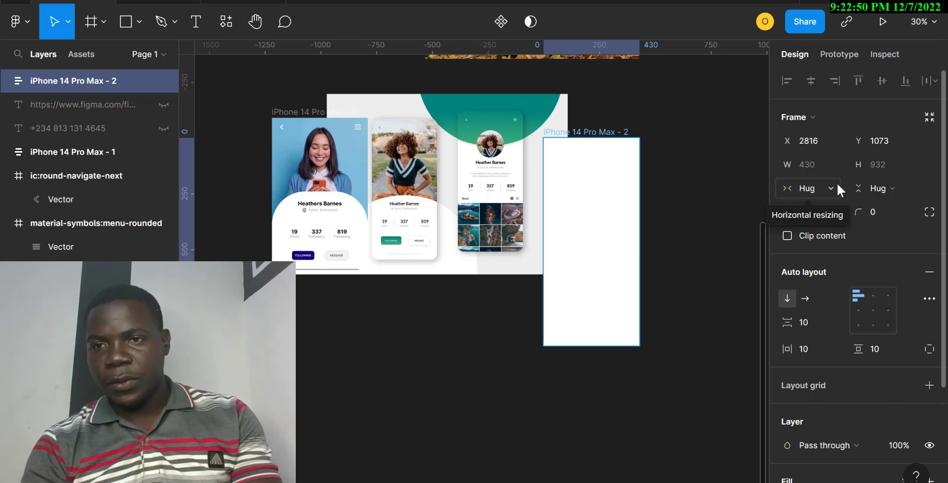
key("ctrl+z")
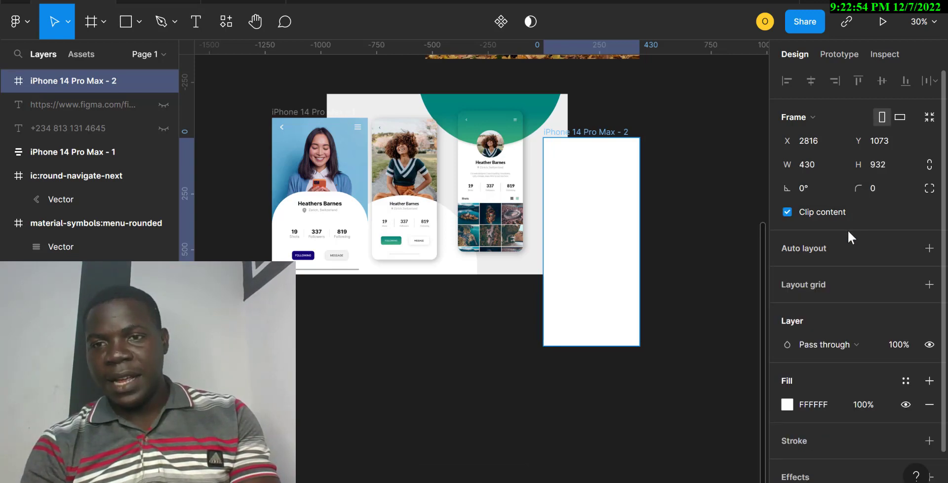
key("ctrl+shift+z")
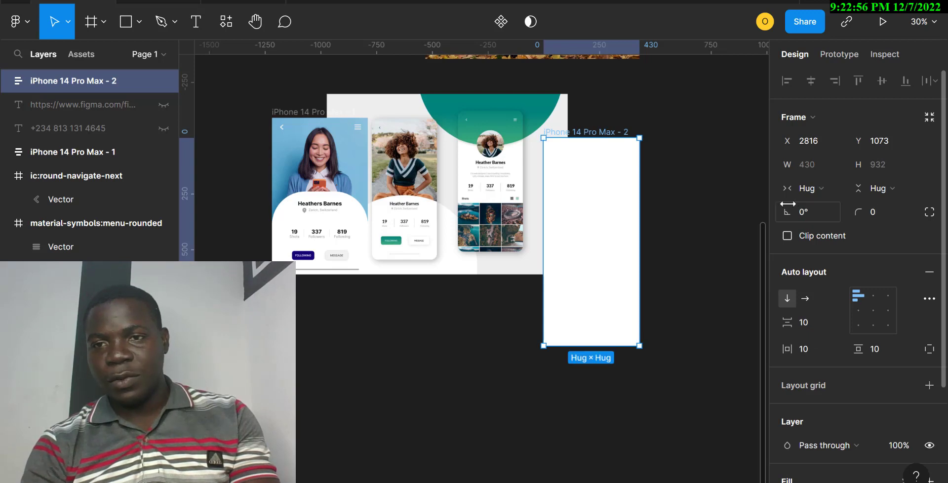
left_click(829, 189)
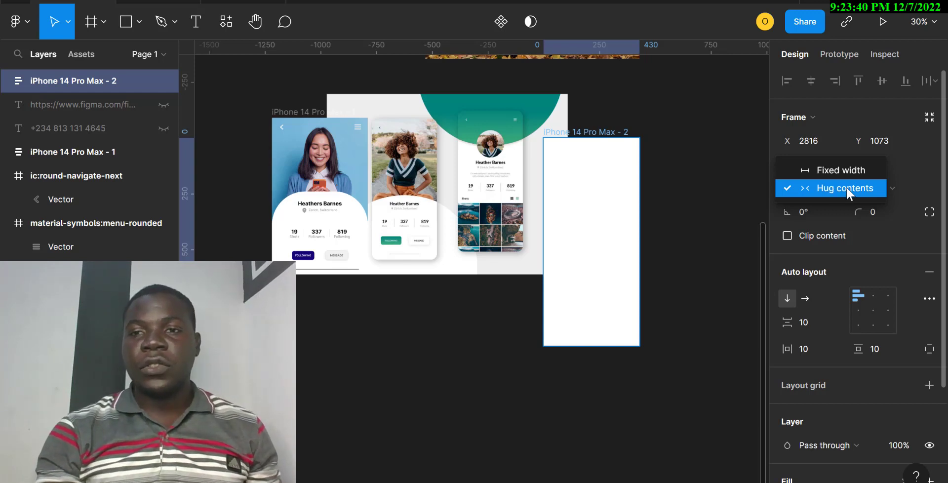
left_click(847, 188)
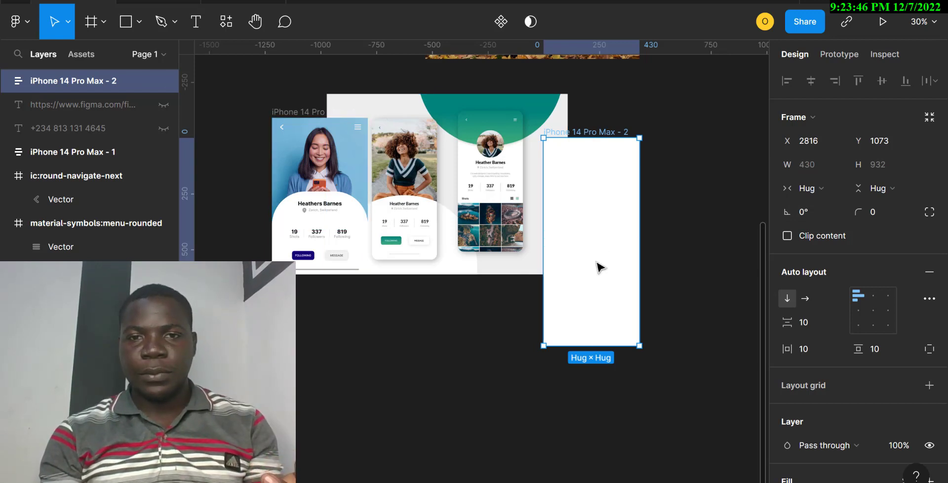
Step: Draw a nested frame about 274 × 196 inside the empty auto layout phone frame
left_click(95, 25)
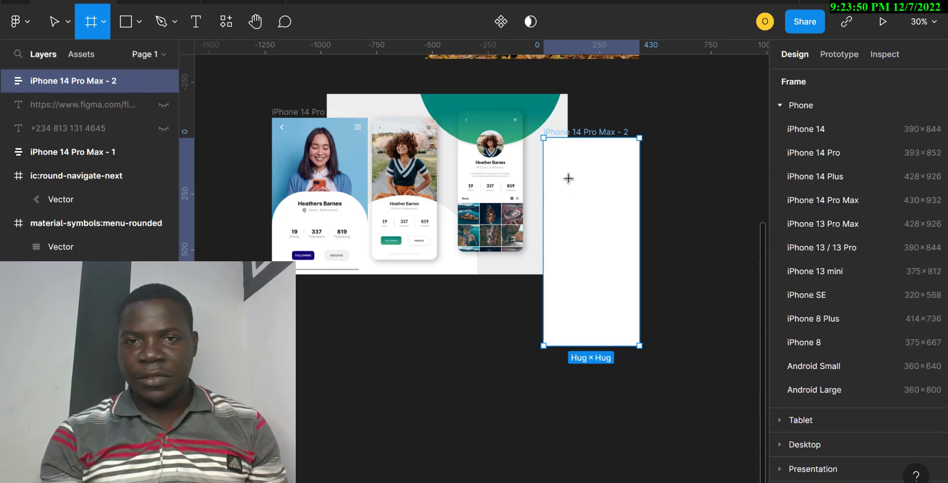
left_click_drag(568, 178, 628, 221)
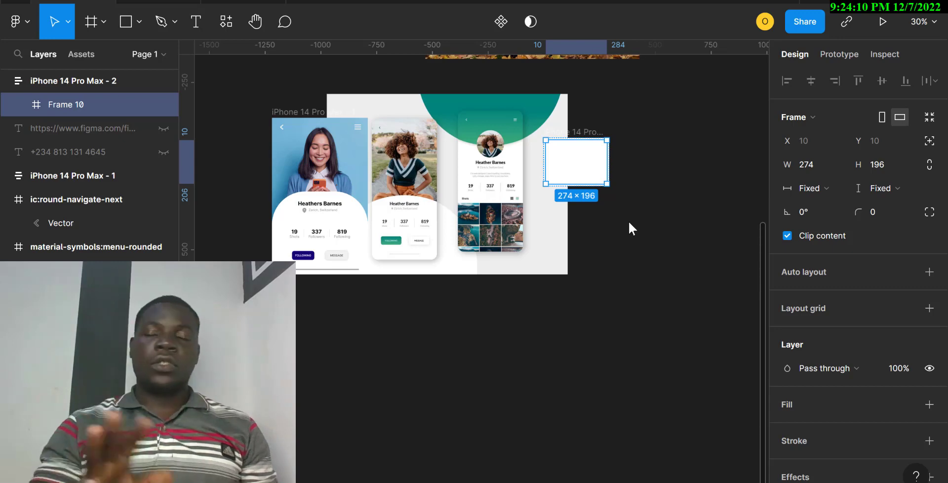
left_click(593, 138)
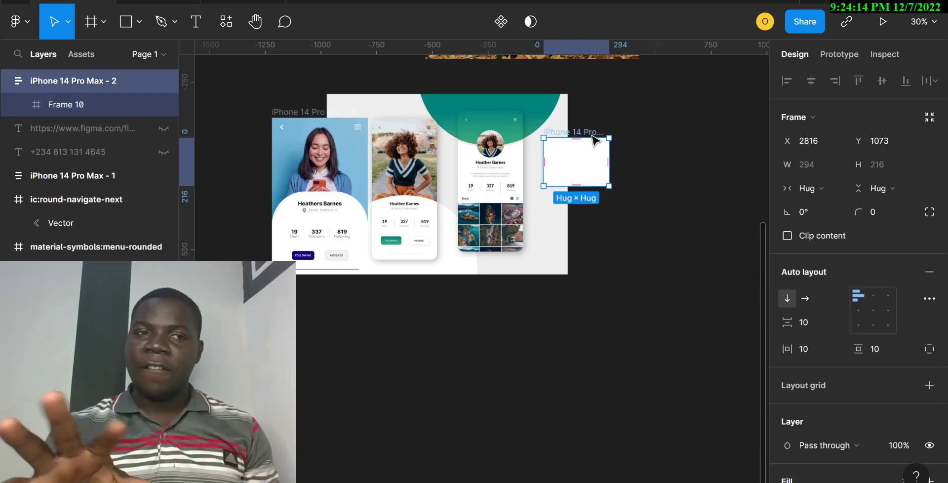
Step: Duplicate the nested frame three times inside the auto layout frame
left_click(584, 171)
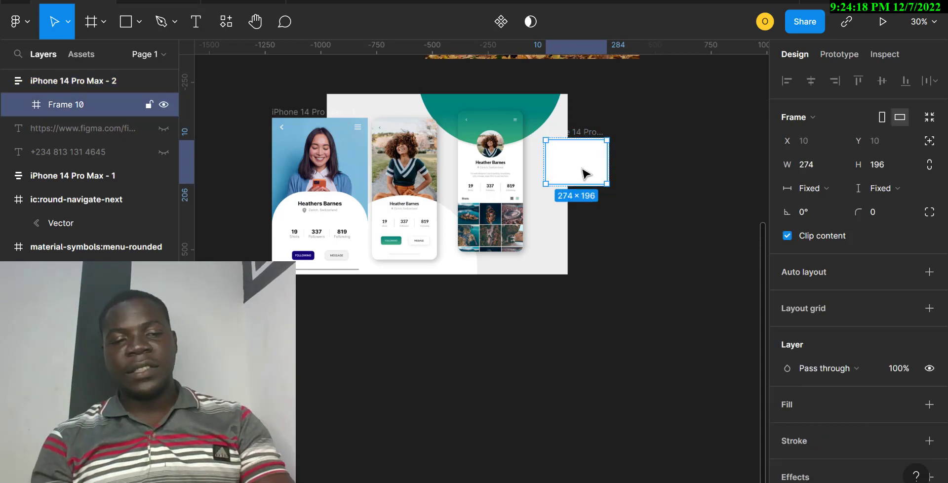
key("ctrl+d")
key("ctrl+d")
key("ctrl+d")
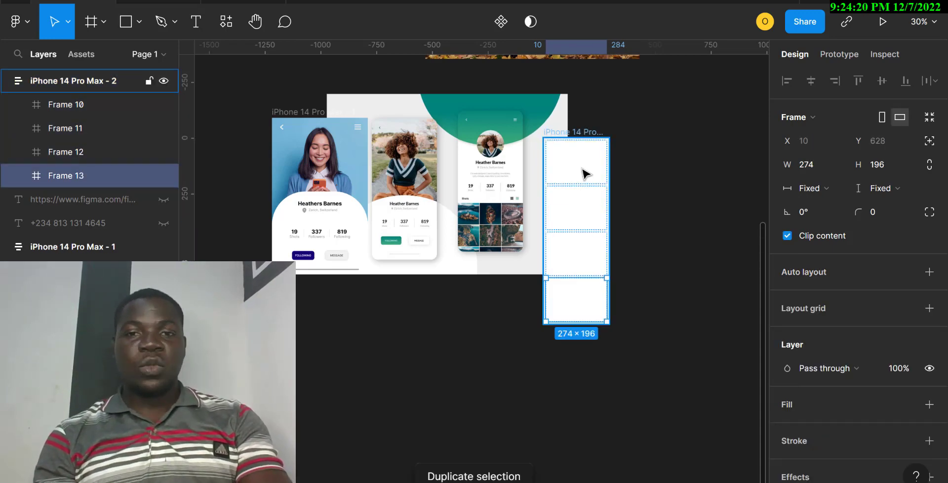
Step: Set the parent frame's auto layout direction to horizontal so the four nested frames line up in a row
left_click(585, 170)
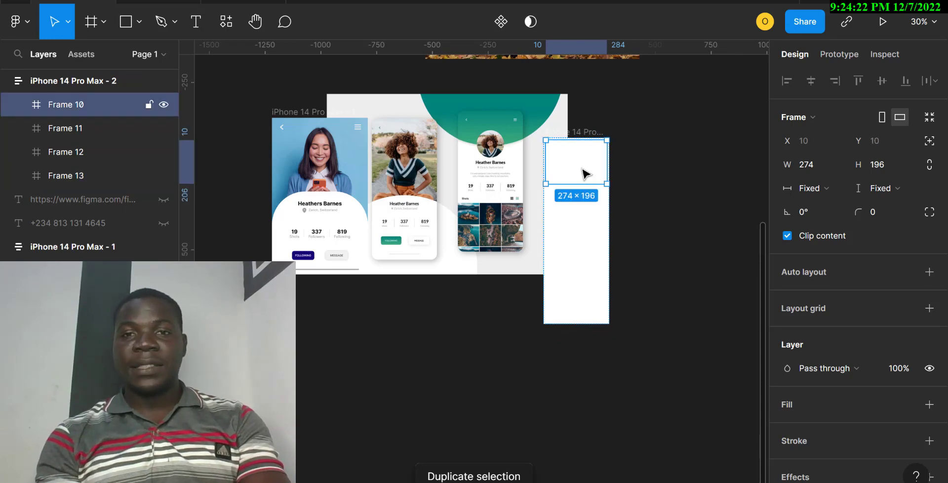
left_click(572, 132)
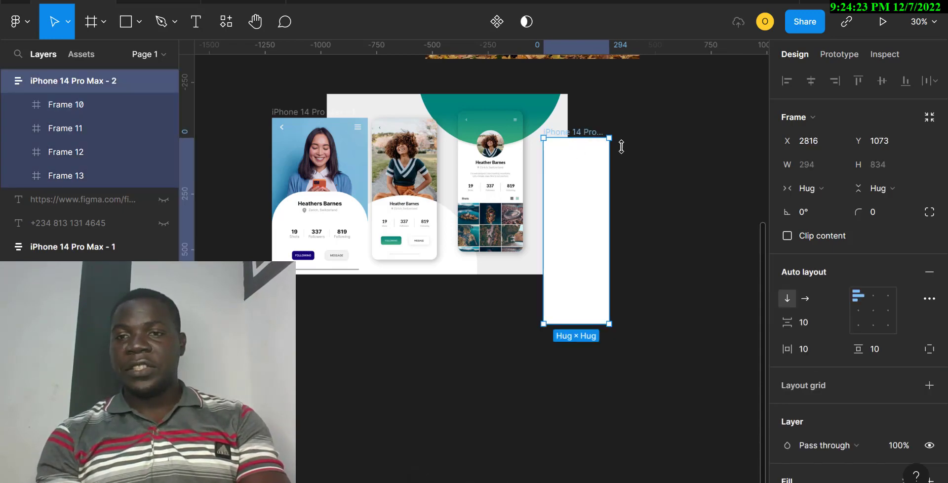
left_click(804, 299)
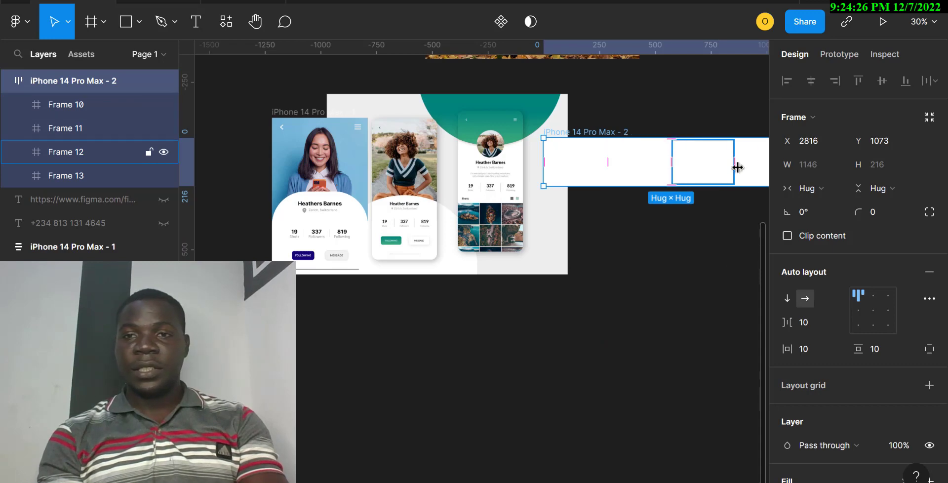
Step: Fill the first nested frame with the GRAY color style and the second with GRAY2
left_click(573, 174)
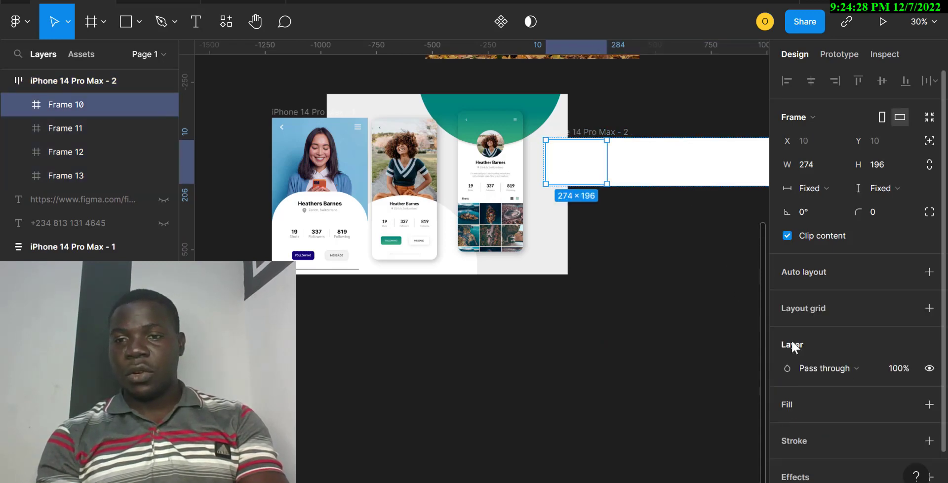
left_click(906, 404)
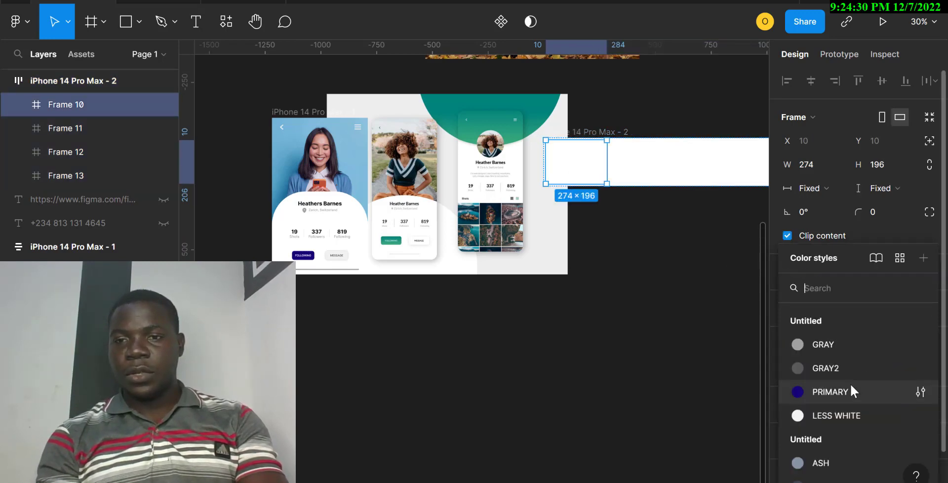
left_click(832, 342)
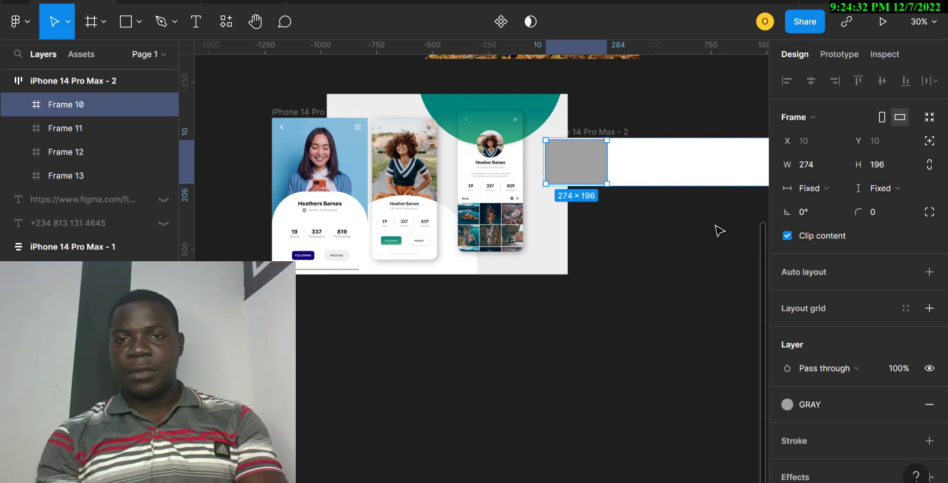
left_click(637, 160)
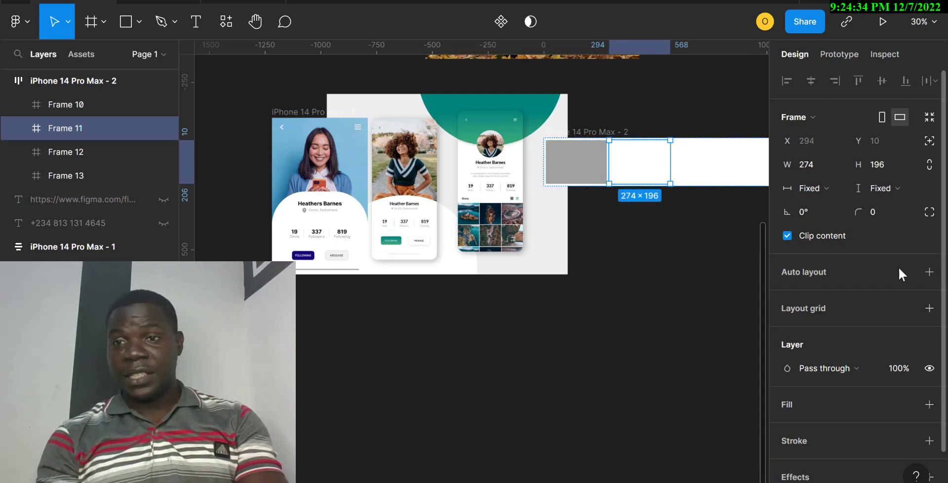
left_click(905, 404)
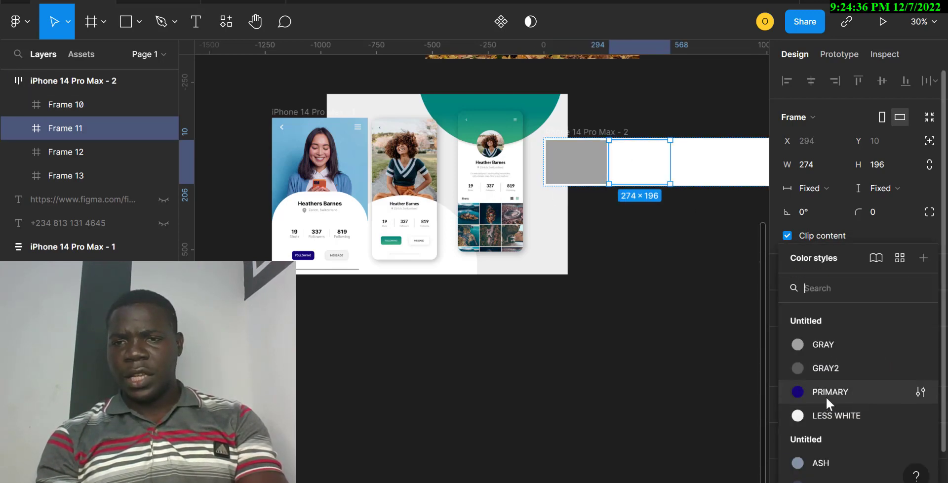
left_click(825, 369)
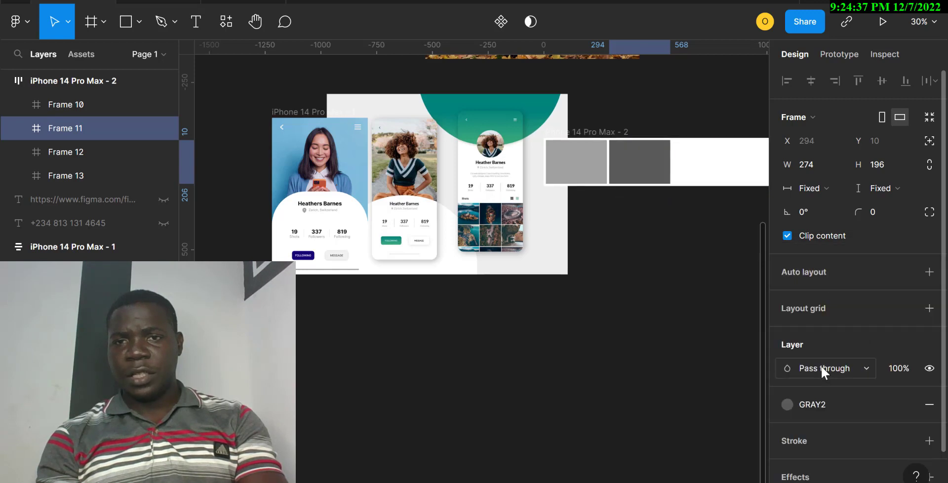
Step: Fill the third nested frame with the ASH color style and the fourth with DEEP ASH
left_click(707, 165)
left_click(907, 404)
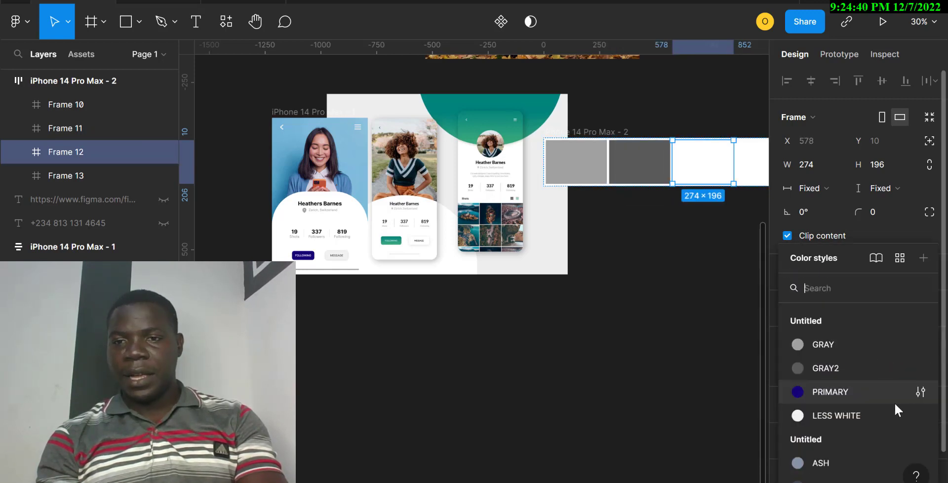
left_click(822, 463)
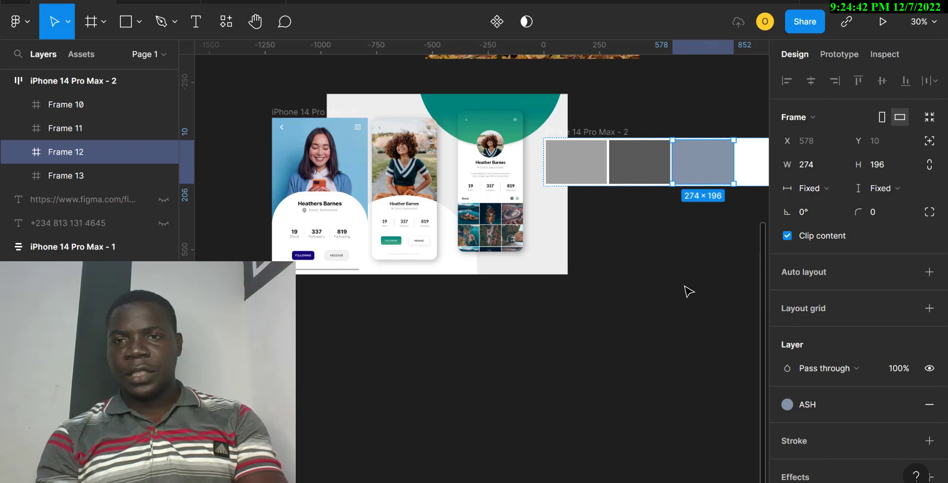
left_click(748, 168)
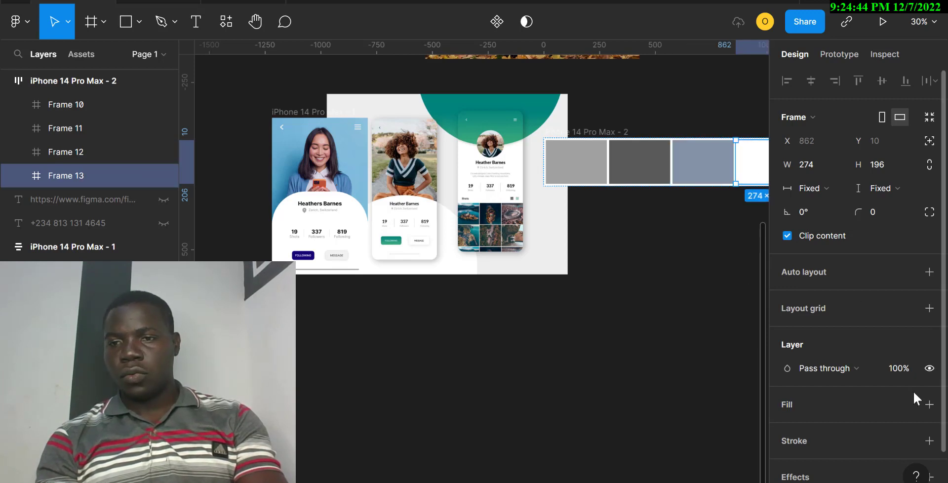
left_click(906, 404)
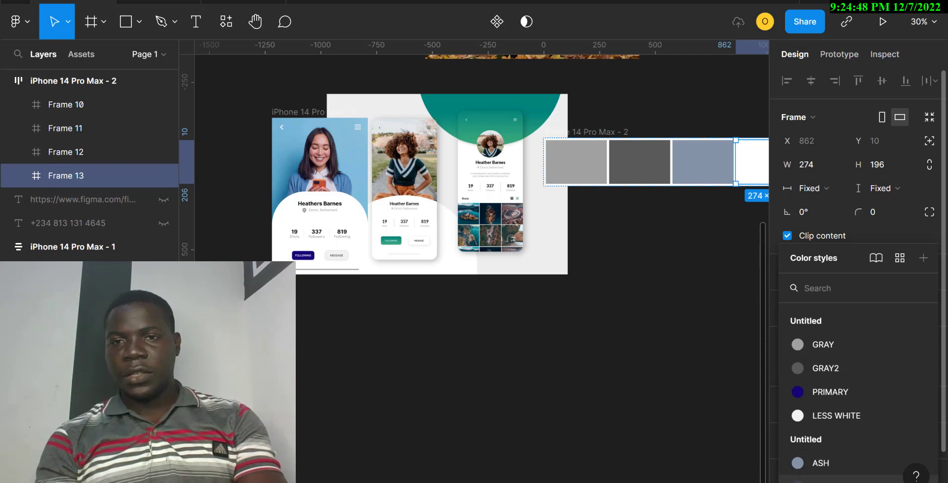
left_click(820, 481)
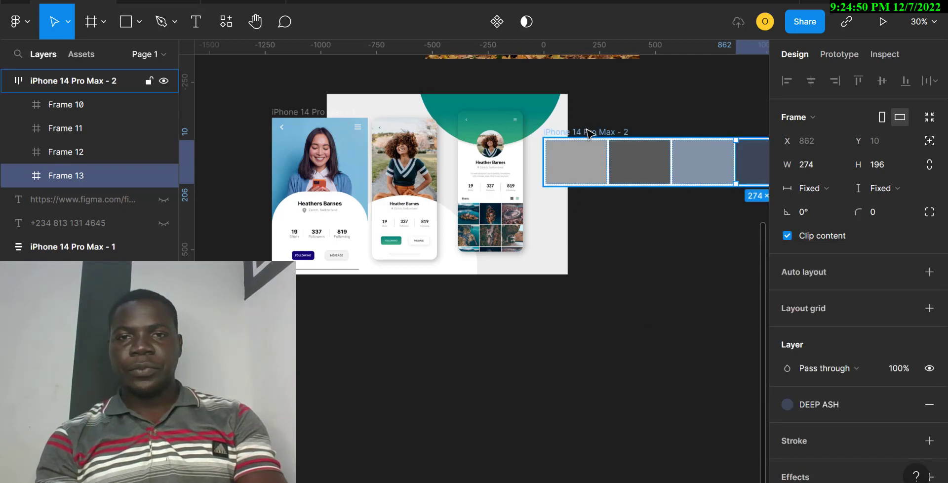
Step: Move the iPhone 14 Pro Max - 2 frame below the profile mockup image and set its auto layout item spacing to 50
left_click_drag(588, 132, 425, 294)
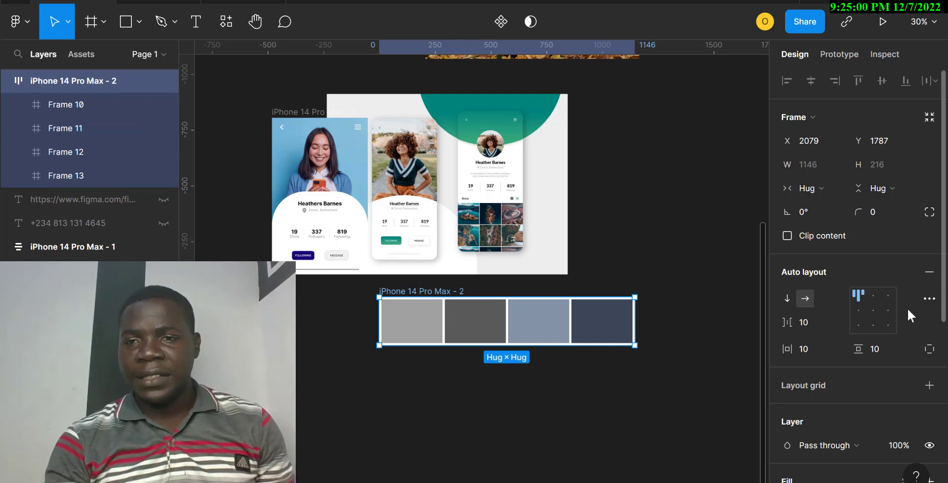
left_click(807, 323)
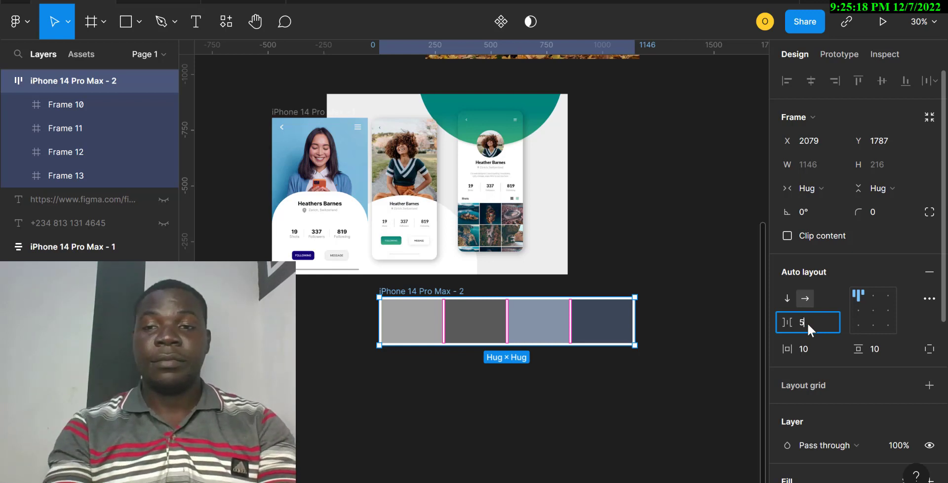
type("50")
key("Return")
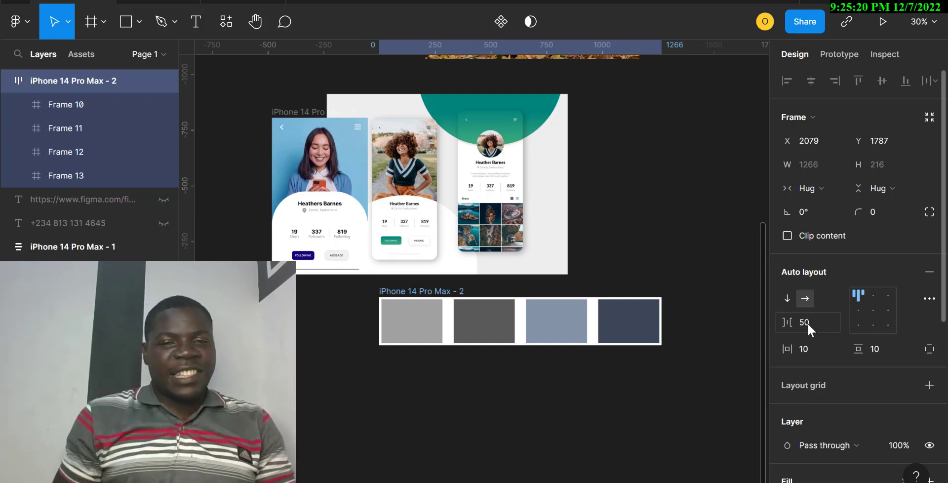
key("Escape")
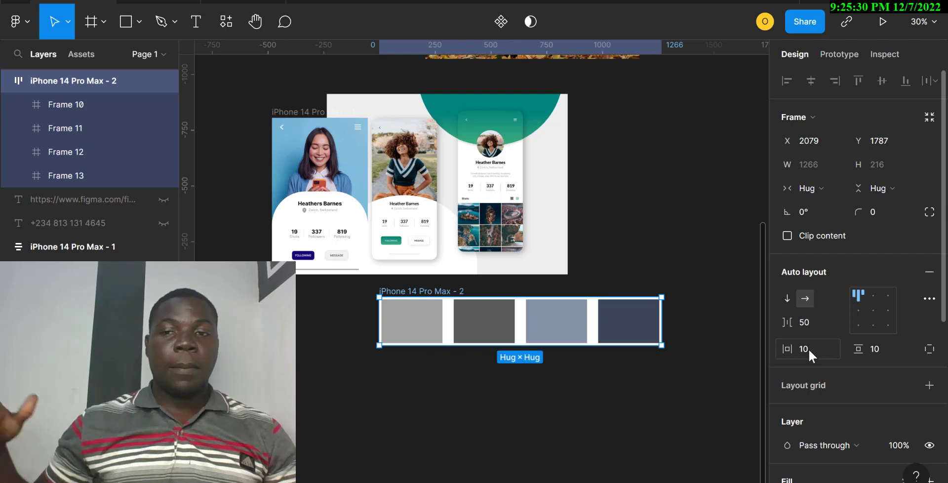
Step: Set the parent frame's horizontal padding to 30 and its vertical padding to 80
left_click(807, 348)
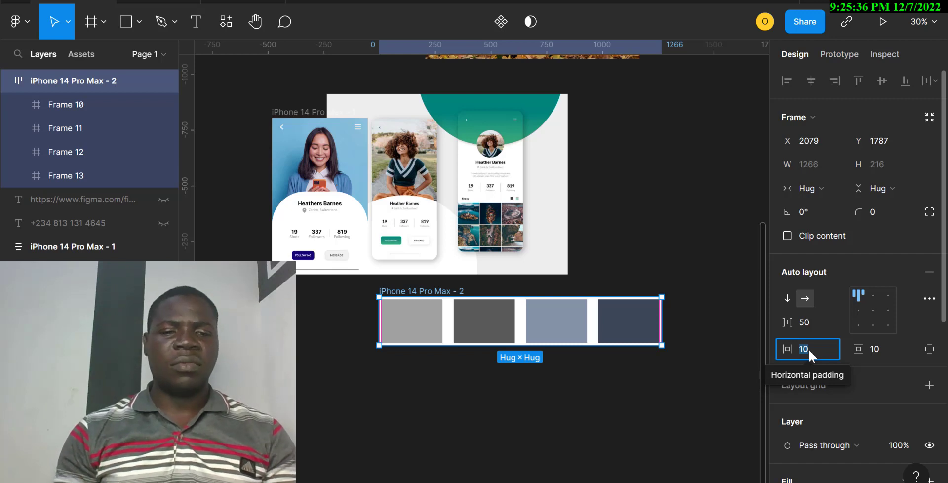
type("30")
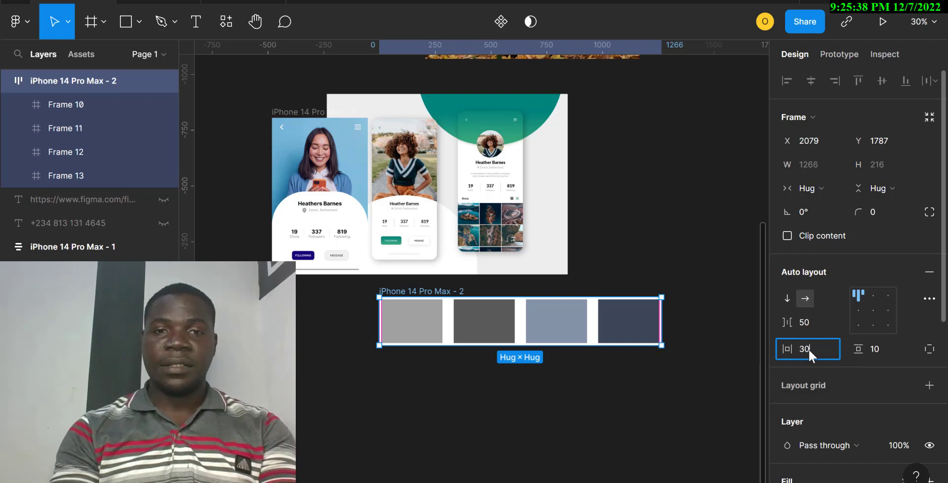
key("Return")
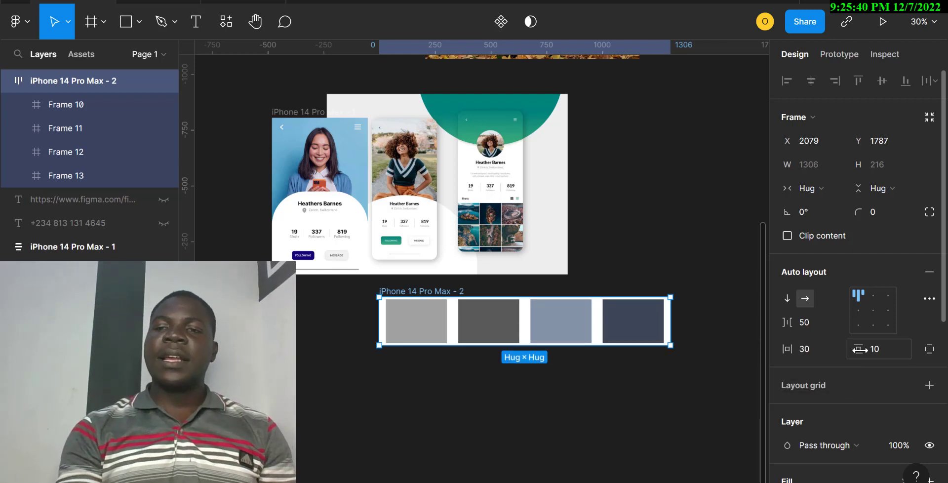
left_click(880, 345)
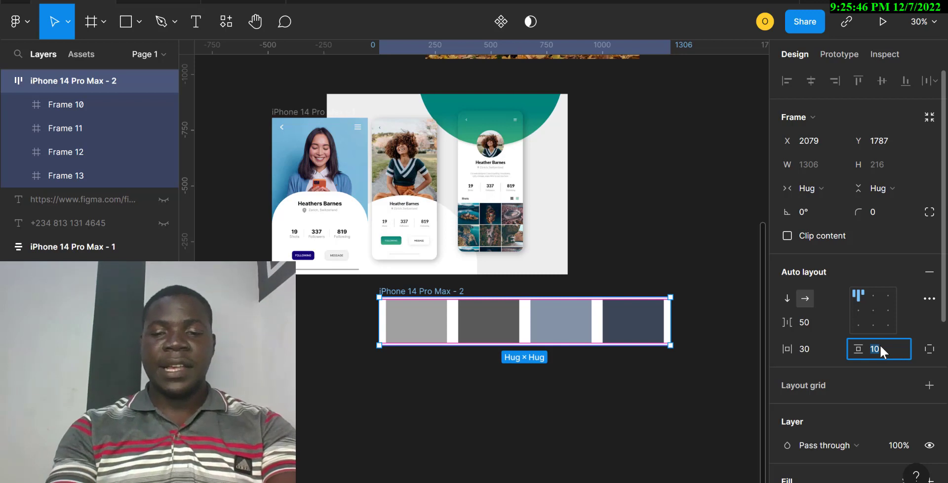
type("80")
key("Return")
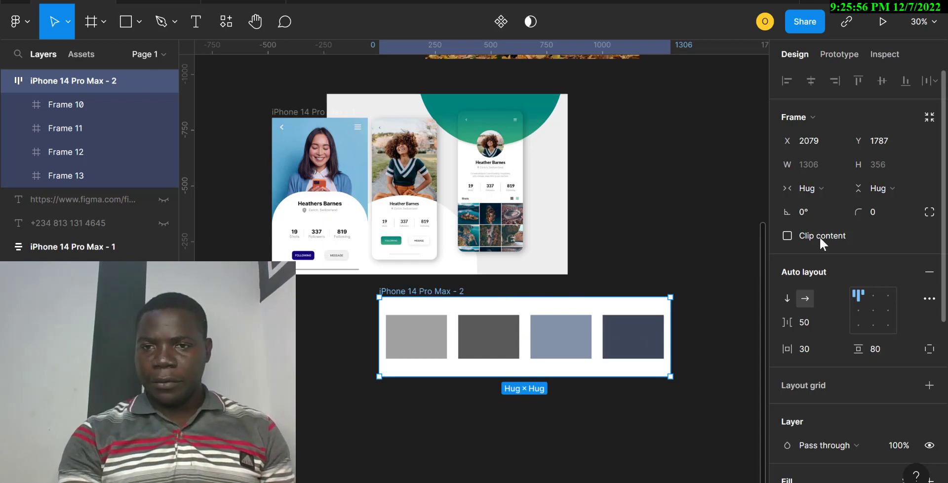
Step: Switch the parent frame's auto layout direction to vertical and its horizontal resizing to Fixed width
left_click(787, 299)
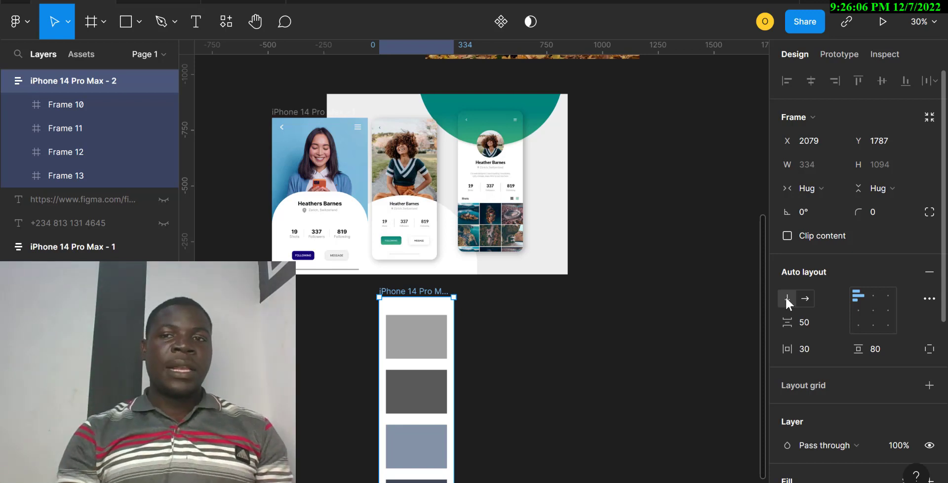
left_click(830, 189)
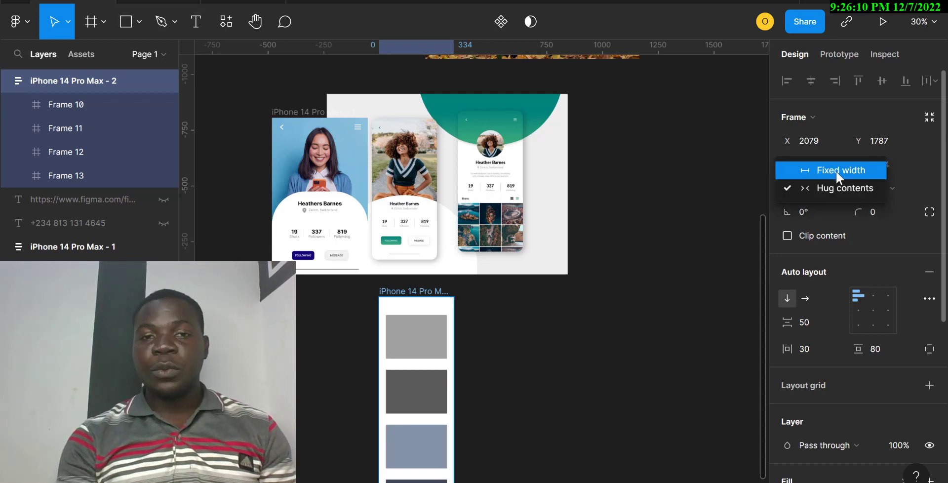
left_click(836, 171)
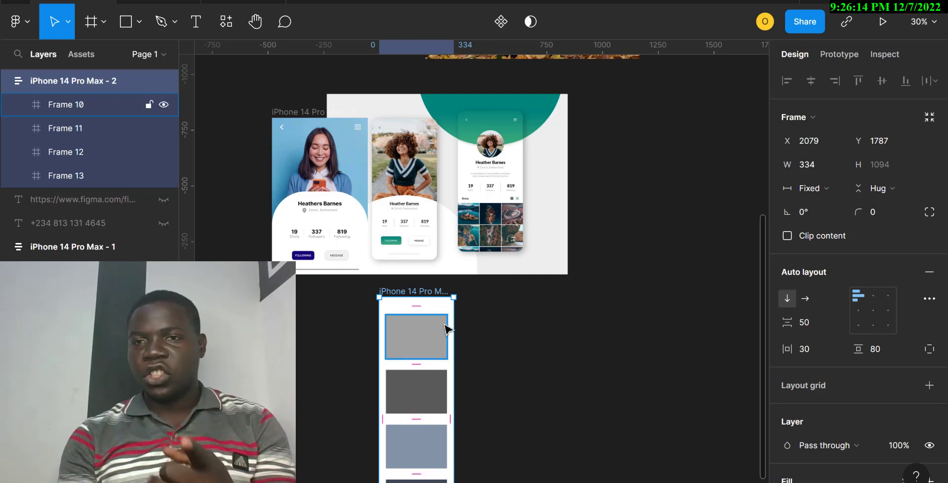
Step: Set the parent frame's width to 500 and align its nested frames to the center
left_click(812, 168)
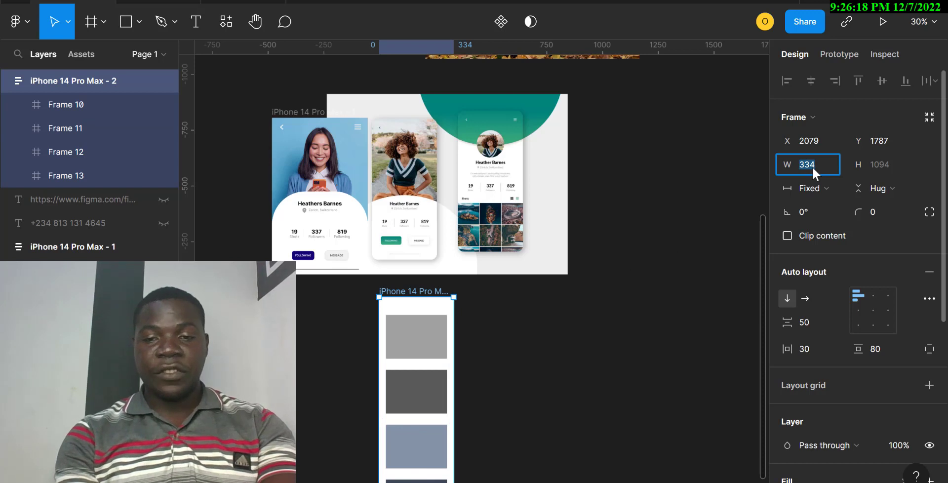
type("500")
key("Return")
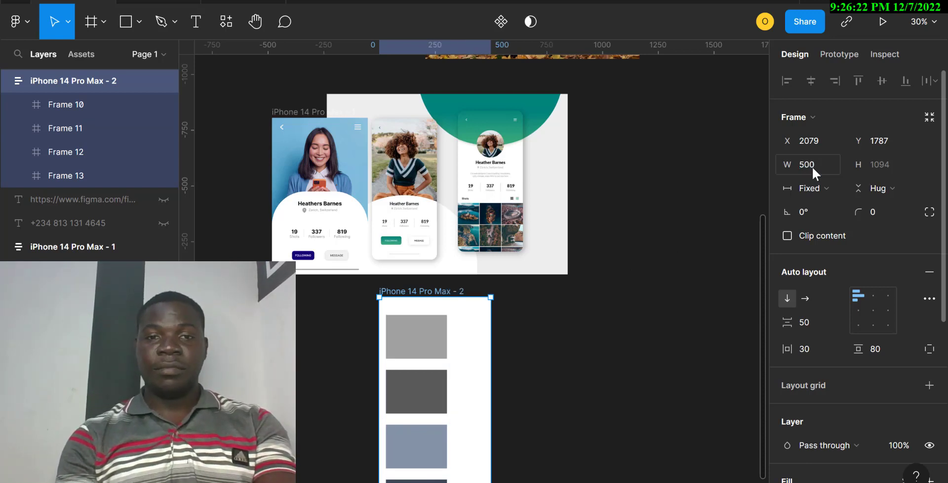
left_click(872, 309)
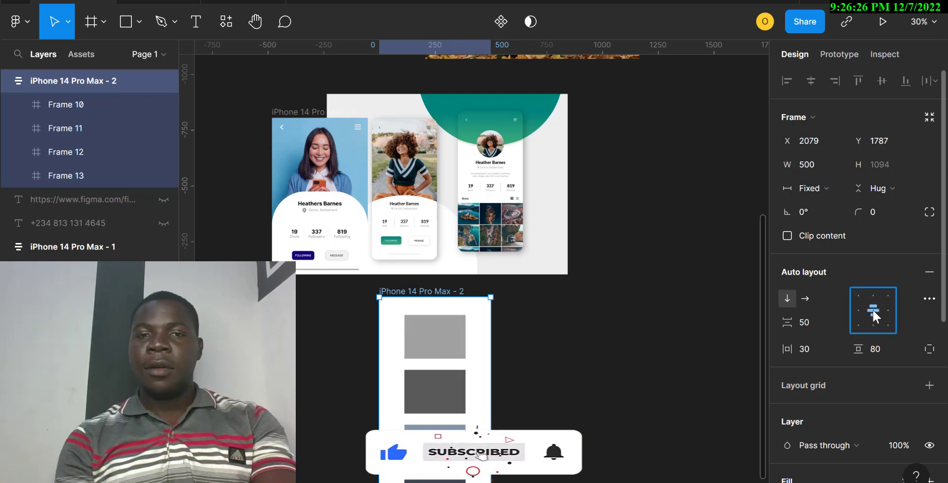
Step: Set the width of the first nested frame, filled with GRAY, to 500
left_click(439, 344)
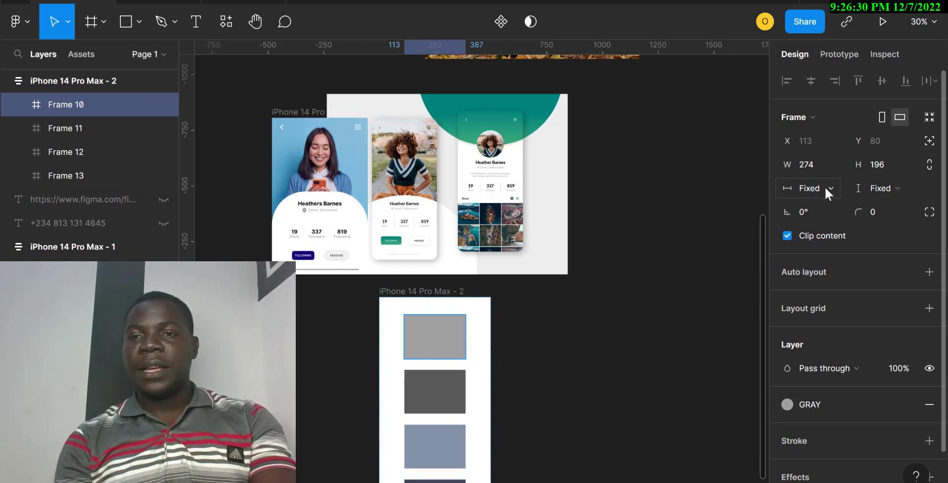
left_click(814, 170)
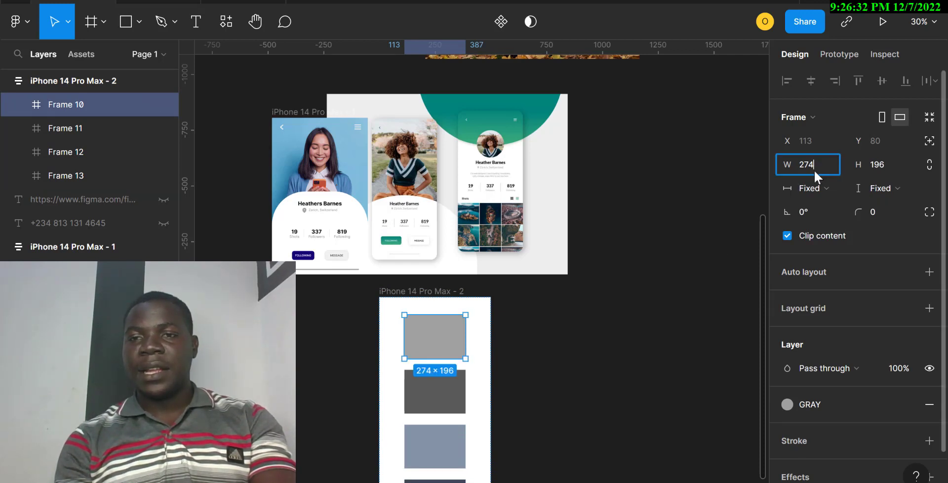
type("500")
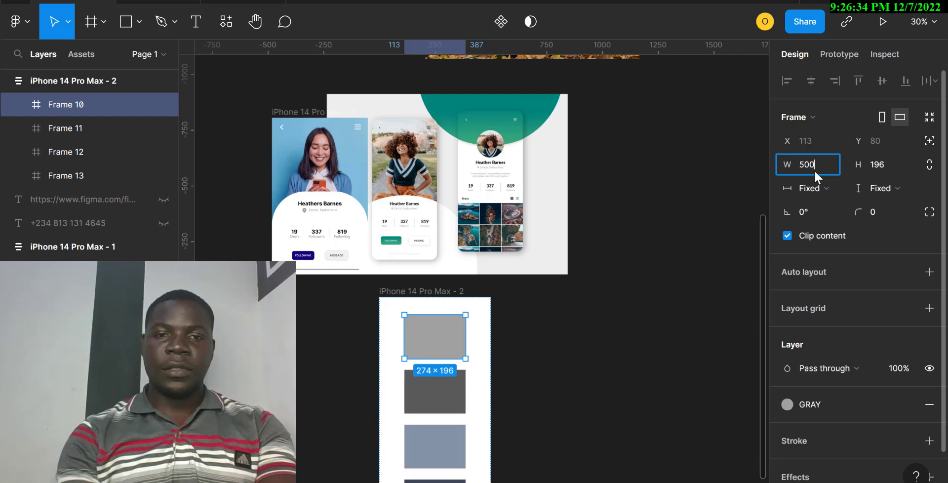
key("Return")
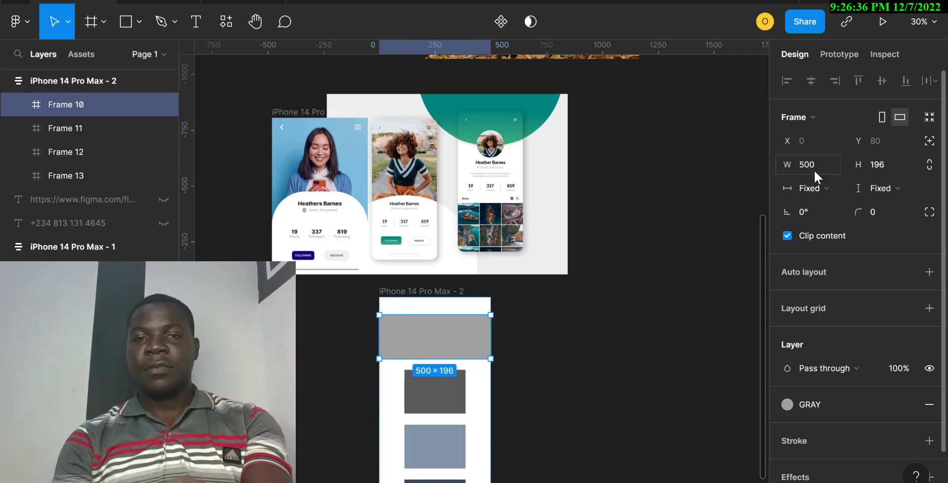
Step: Widen the GRAY nested frame to 700 so that it extends beyond its fixed-width parent
left_click(423, 294)
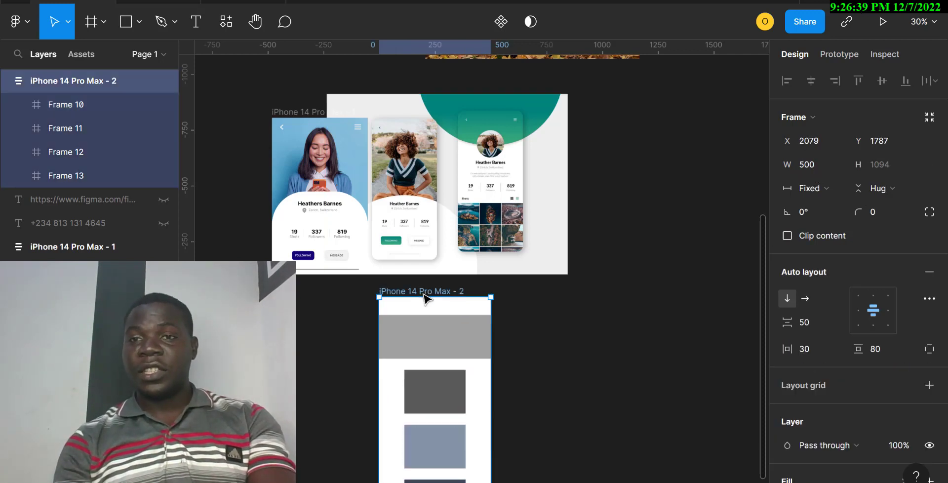
left_click(434, 332)
left_click(811, 168)
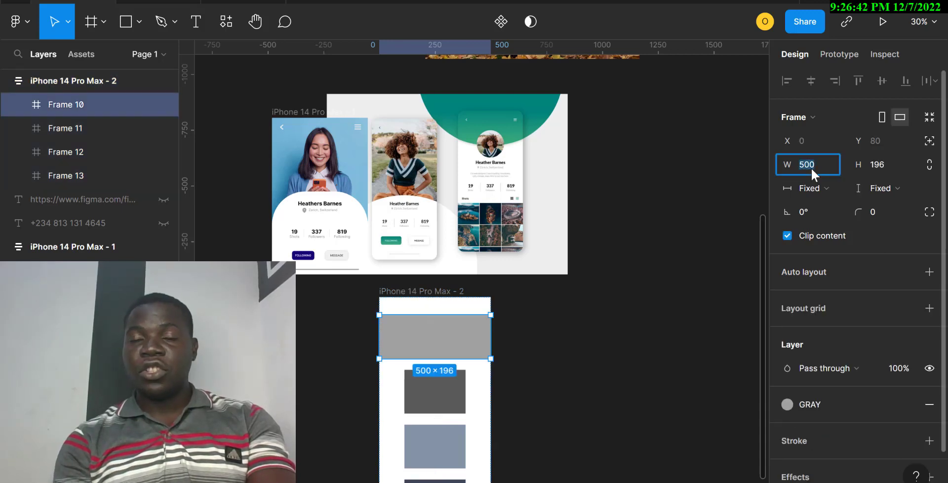
type("700")
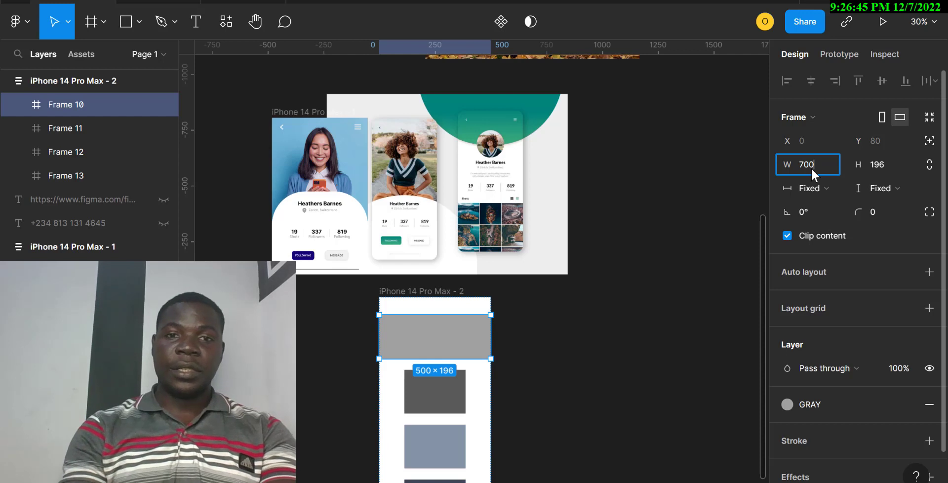
key("Return")
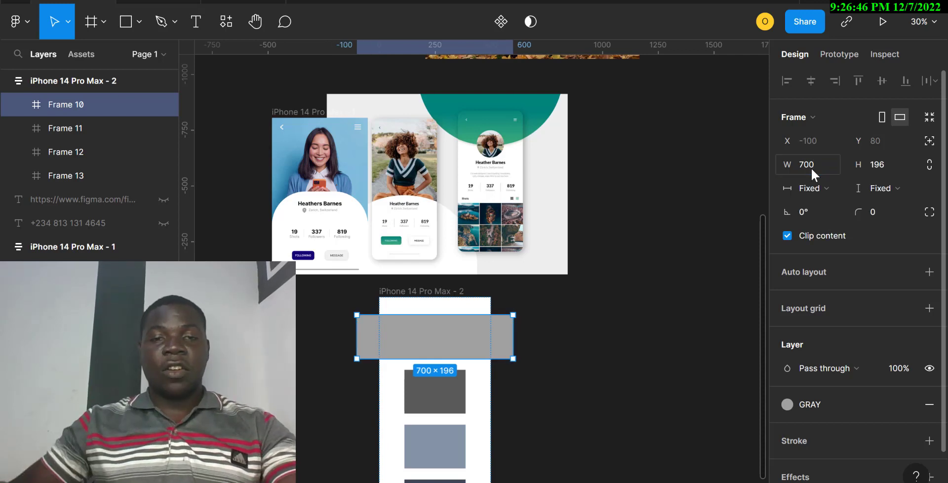
Step: Set the parent frame's horizontal resizing to Hug contents so it wraps around the widened nested frame
left_click(450, 295)
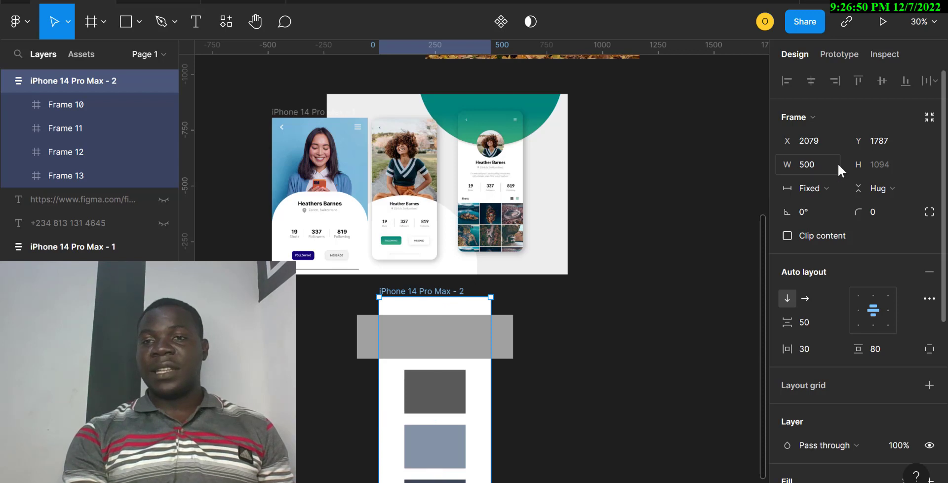
left_click(815, 190)
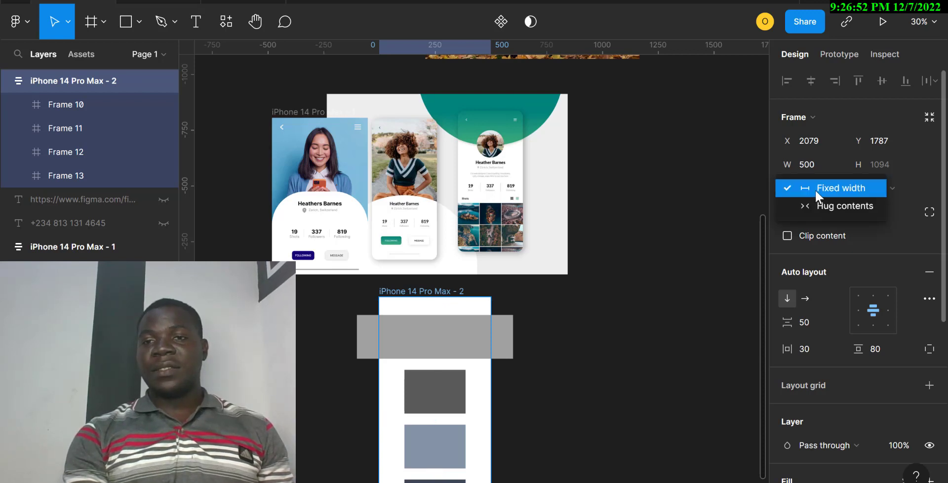
left_click(827, 207)
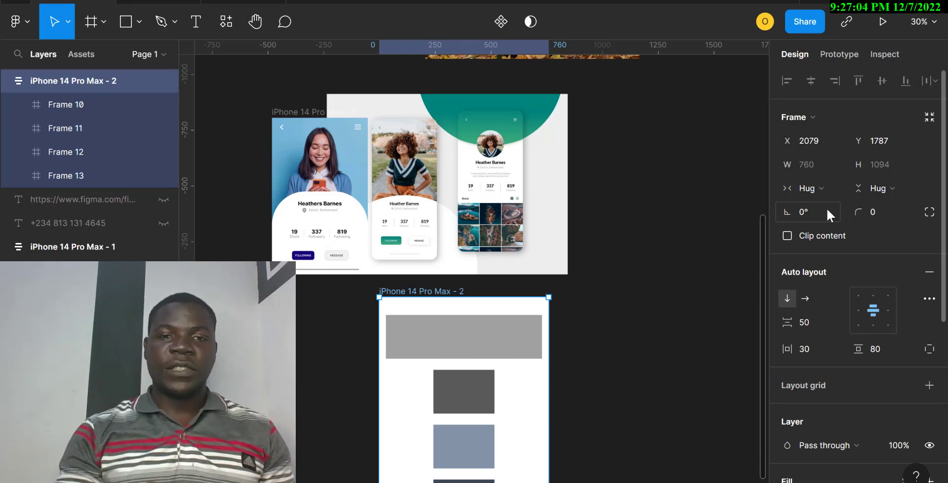
Step: Set the GRAY nested frame's horizontal resizing to Fill container
left_click(498, 341)
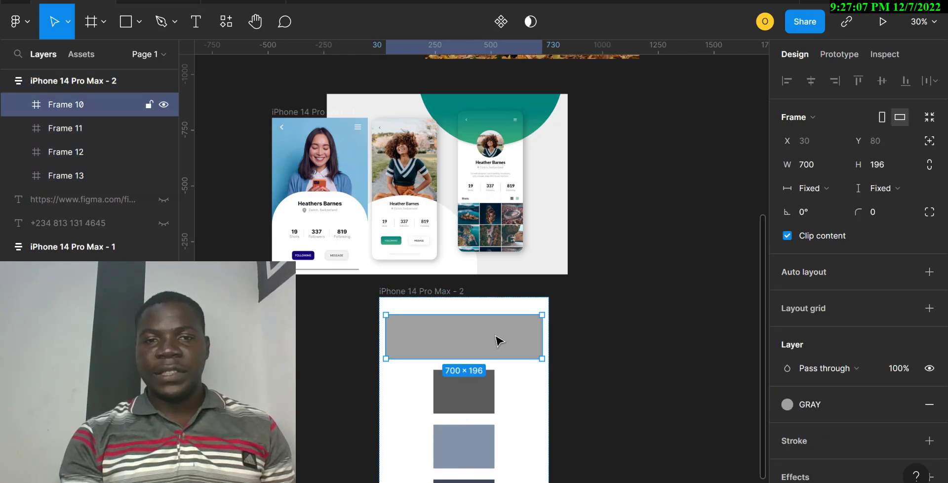
left_click(832, 187)
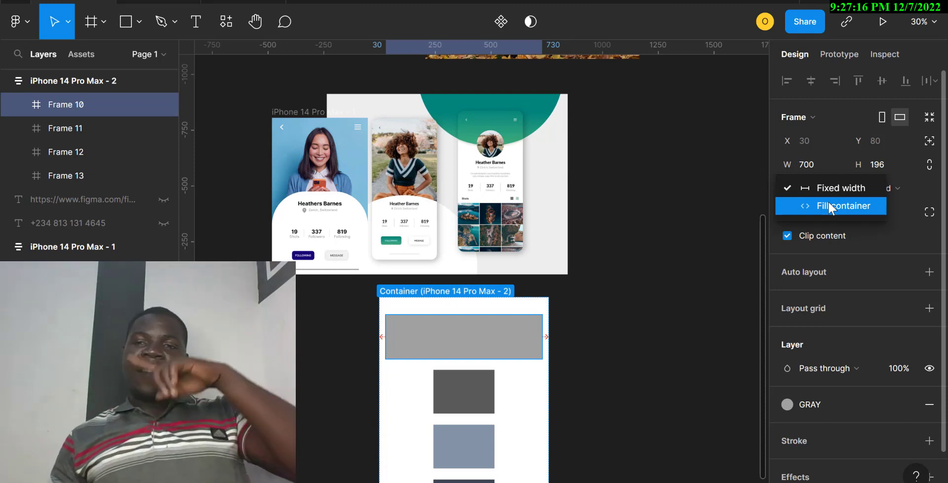
left_click(831, 206)
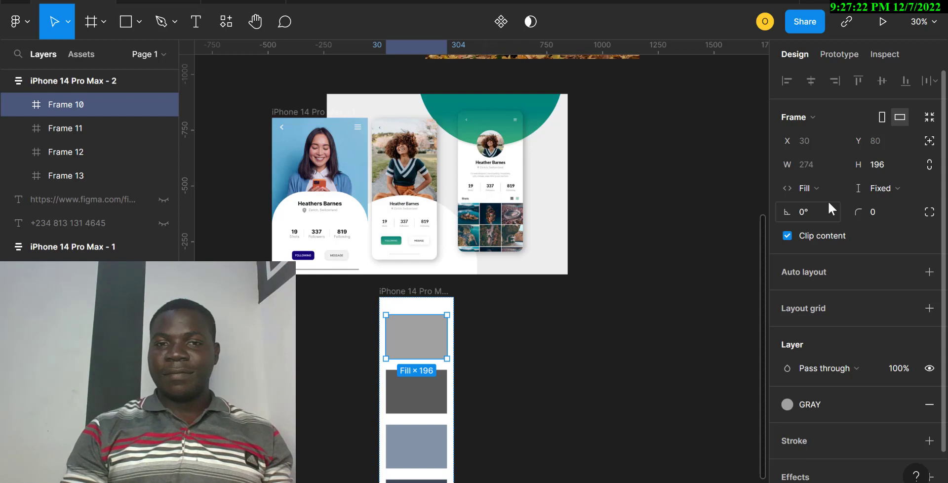
Step: Give the parent frame a fixed width of 500, and select the GRAY nested frame inside it
left_click(418, 294)
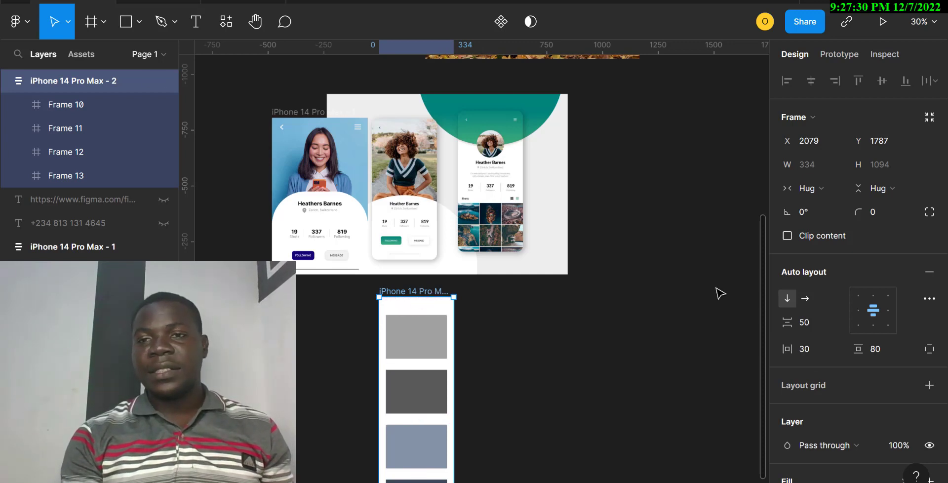
left_click(822, 188)
left_click(814, 171)
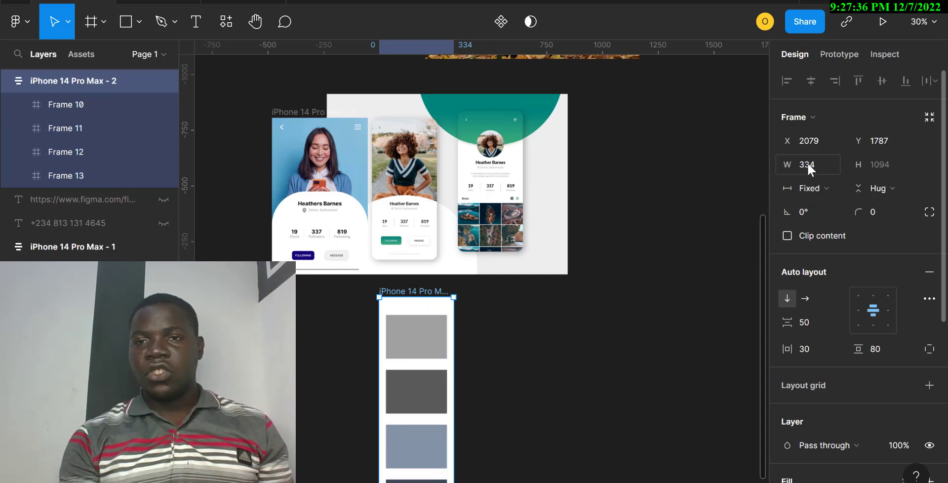
left_click(807, 164)
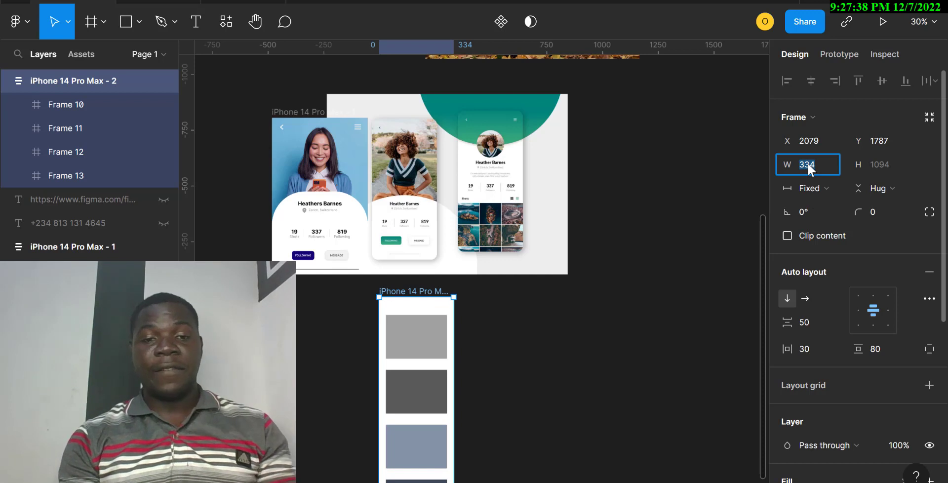
type("5")
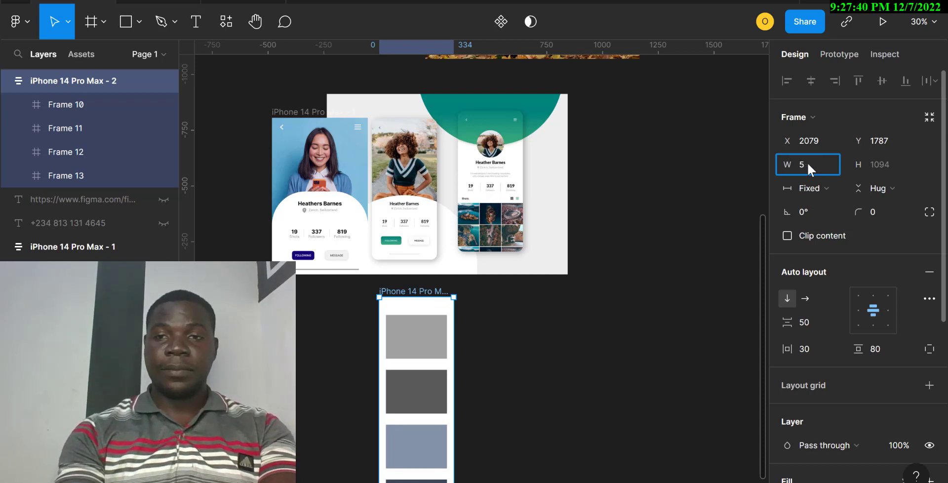
type("00")
key("Return")
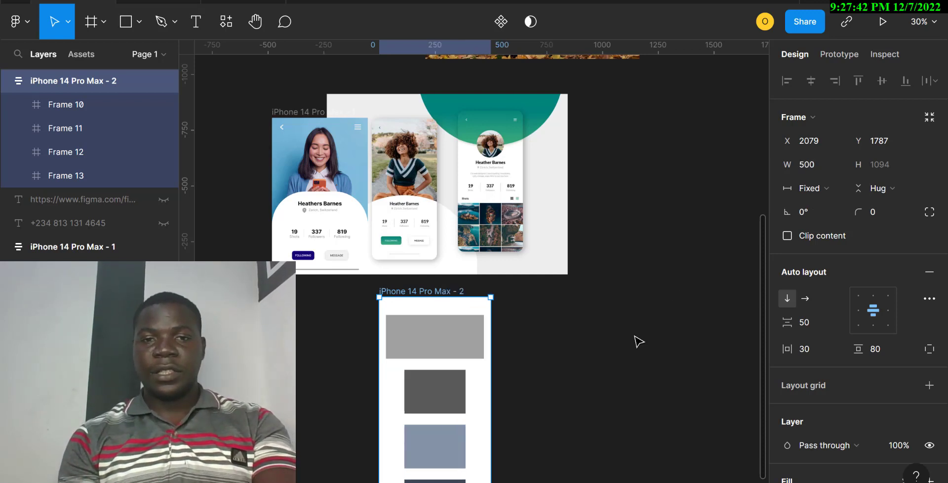
left_click(436, 343)
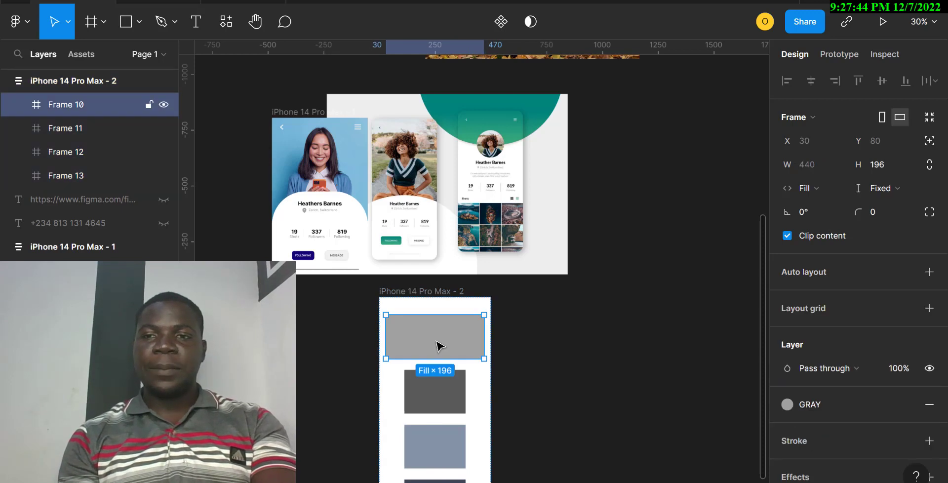
Step: Check the horizontal resizing options of the GRAY nested frame and of the GRAY2 nested frame below it
left_click(832, 191)
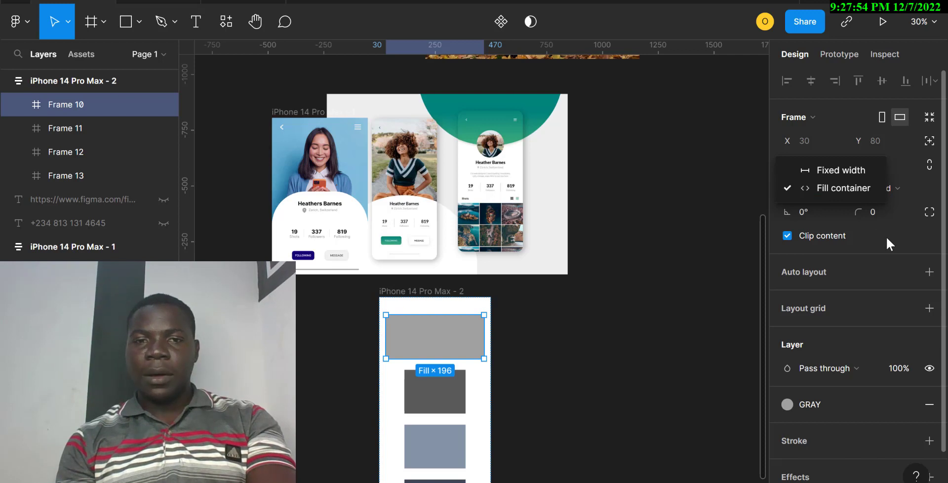
left_click(425, 385)
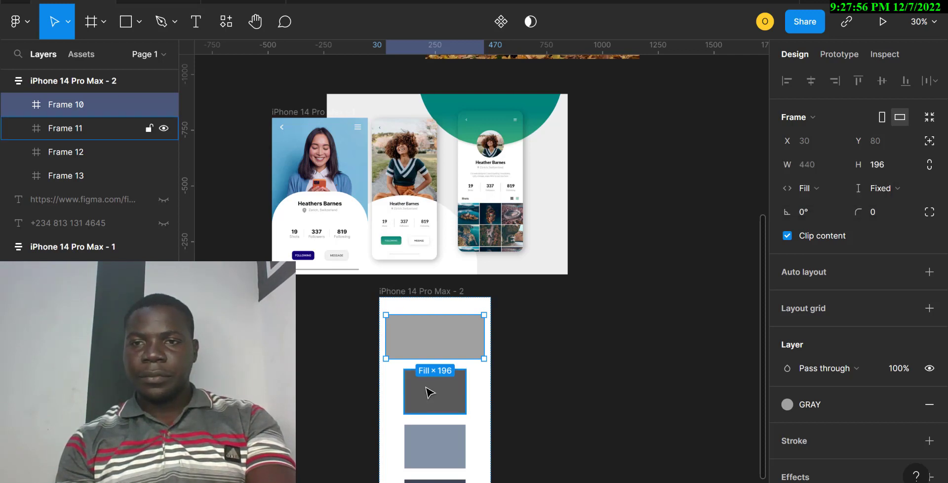
left_click(430, 392)
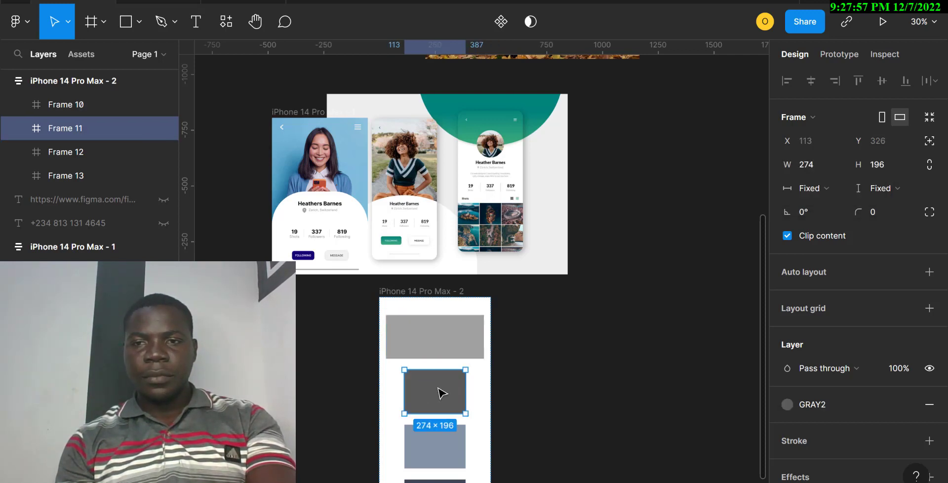
left_click(812, 188)
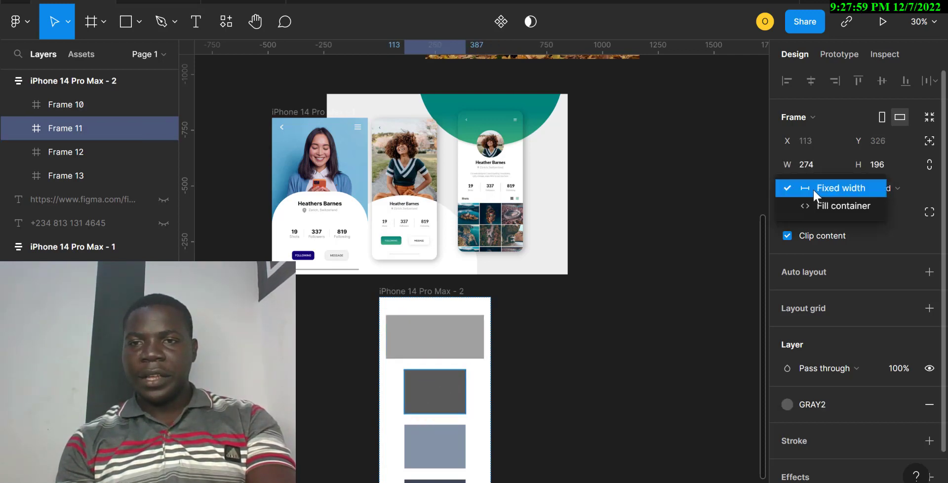
left_click(411, 294)
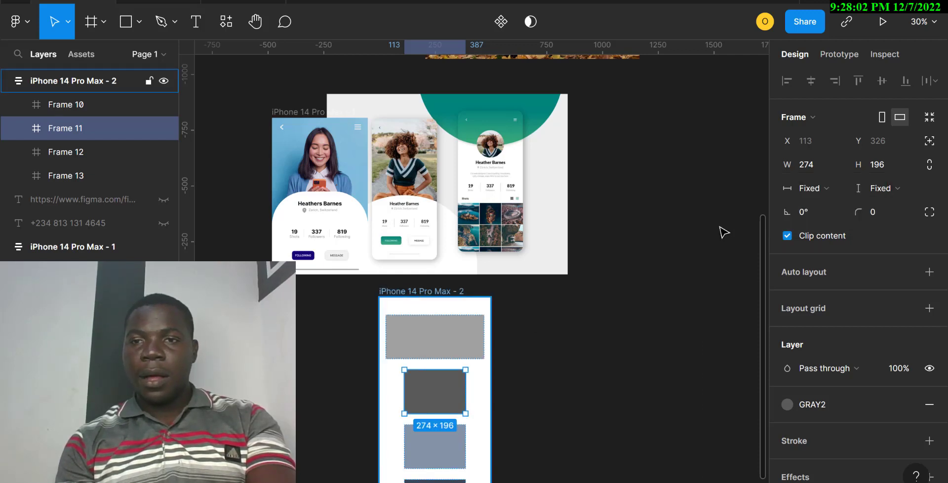
left_click(820, 188)
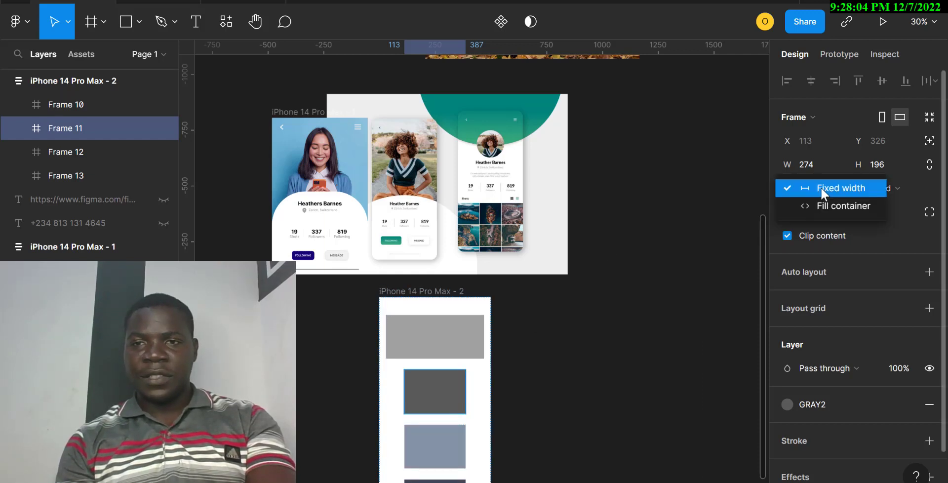
left_click(833, 206)
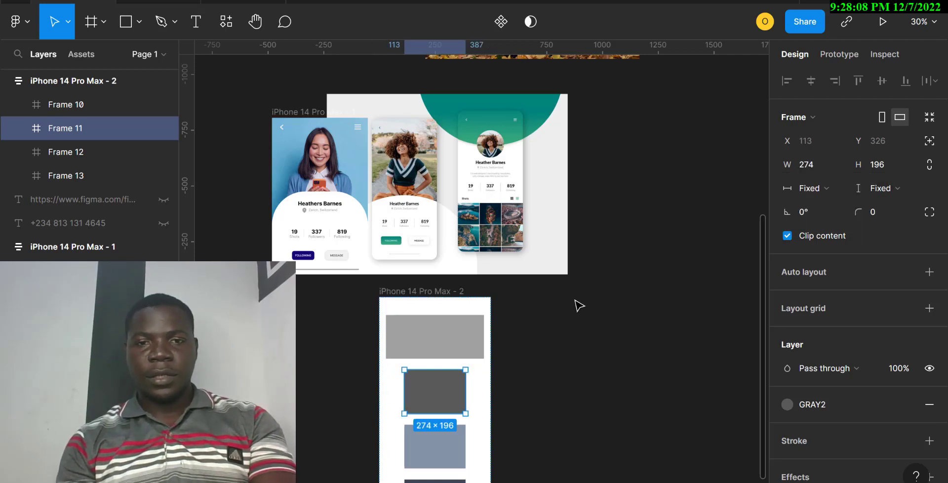
Step: Set the parent frame's horizontal resizing to Hug contents so it shrinks around the fixed-width nested frames
left_click(427, 293)
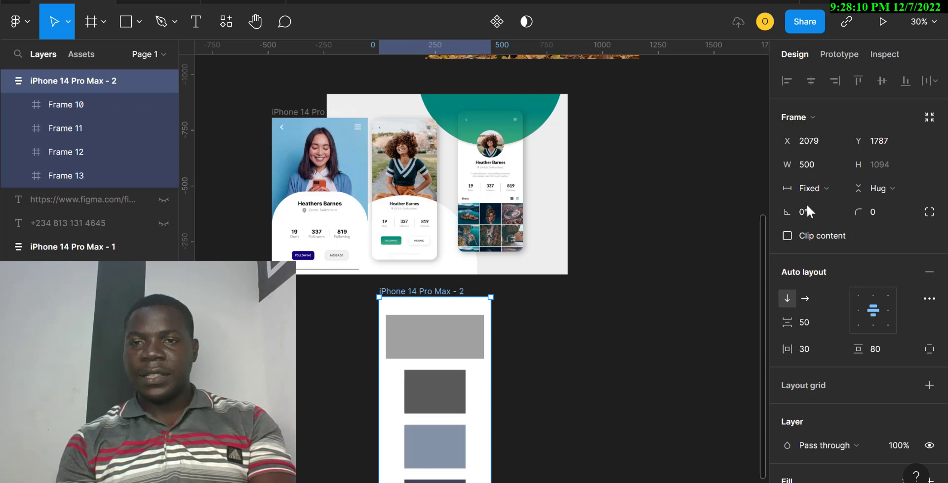
left_click(812, 189)
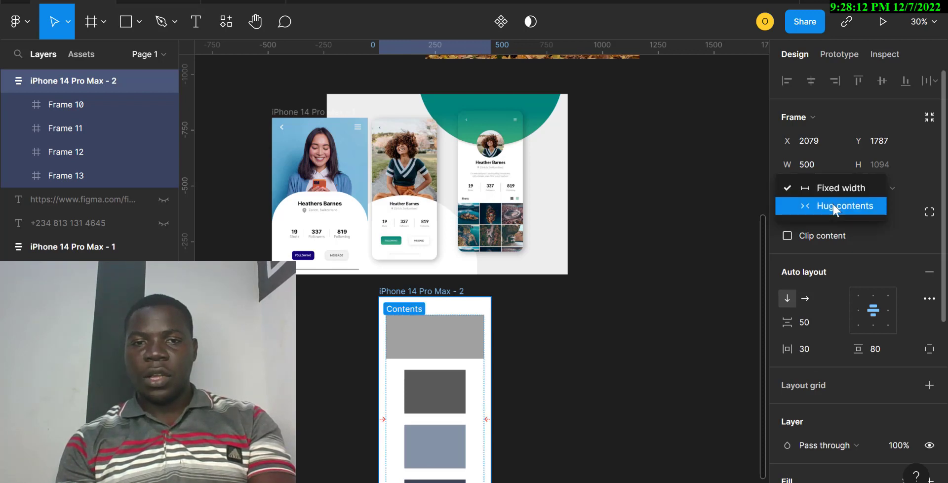
left_click(833, 206)
Step: Review the horizontal resizing options of the GRAY nested frame, and compare them with those of its parent frame
left_click(409, 343)
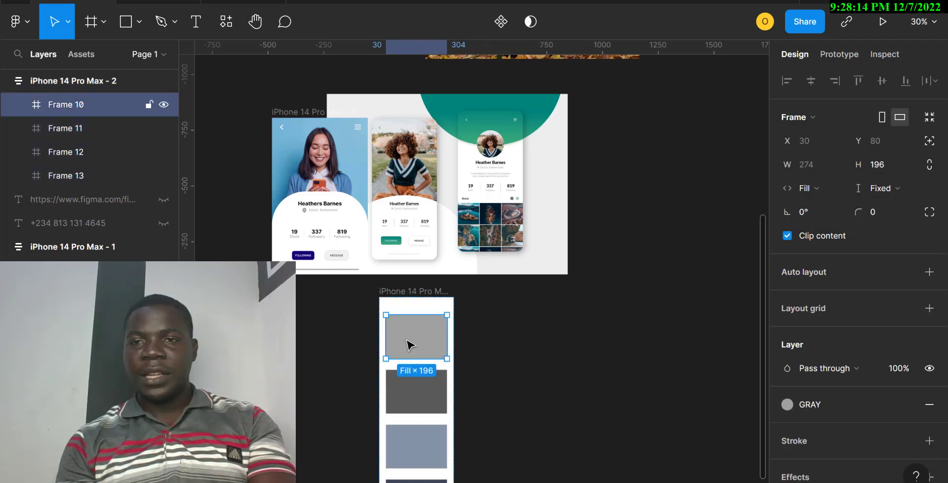
left_click(830, 187)
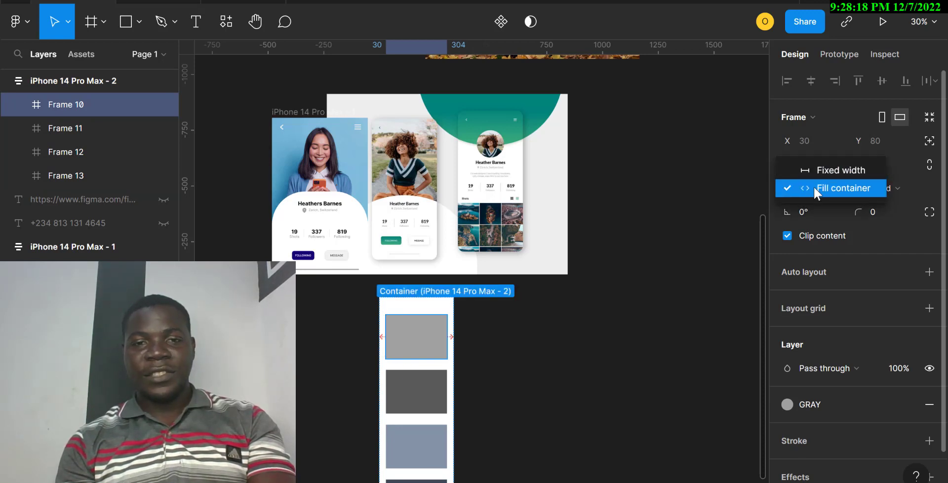
left_click(572, 326)
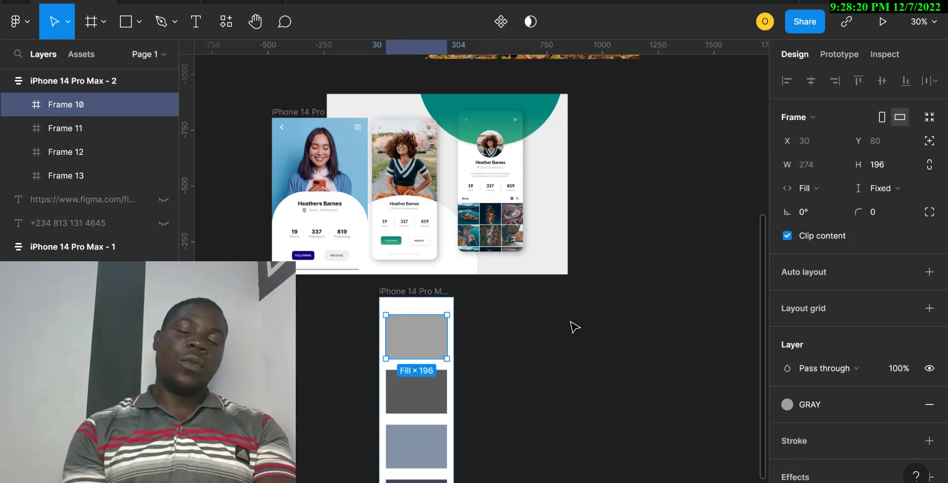
left_click(573, 326)
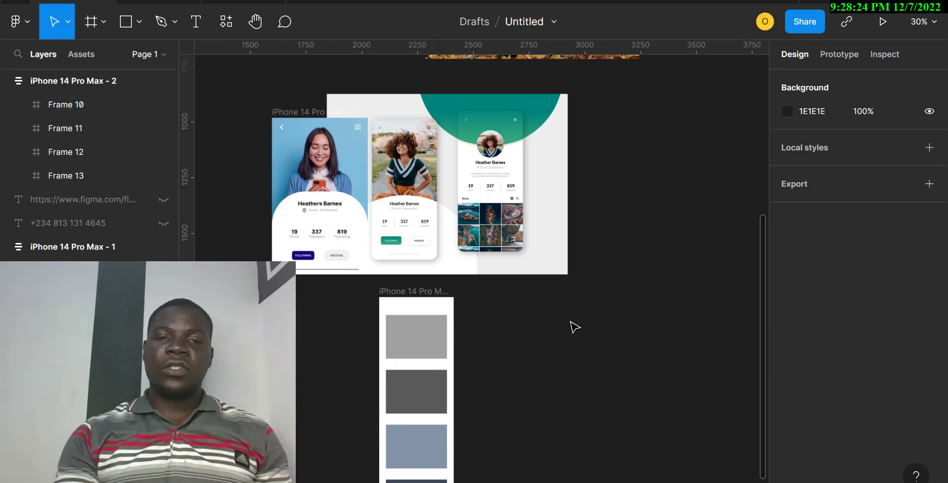
left_click(414, 291)
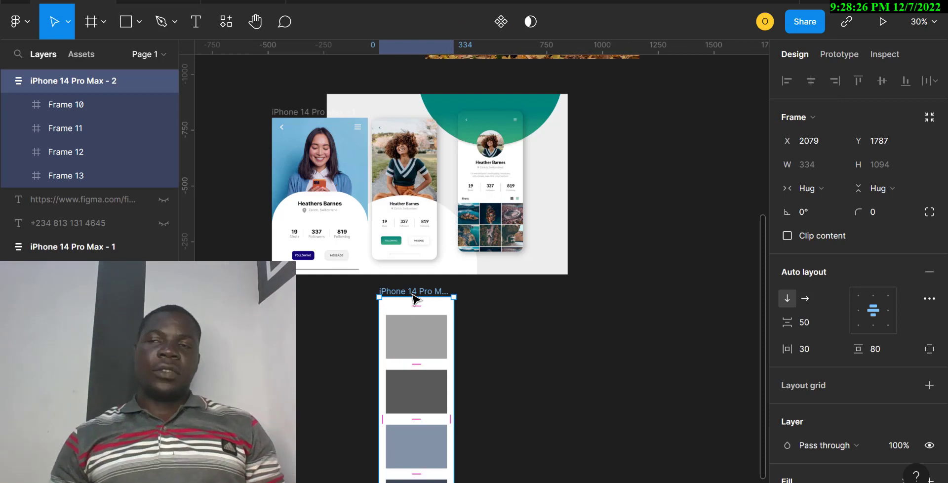
left_click(805, 188)
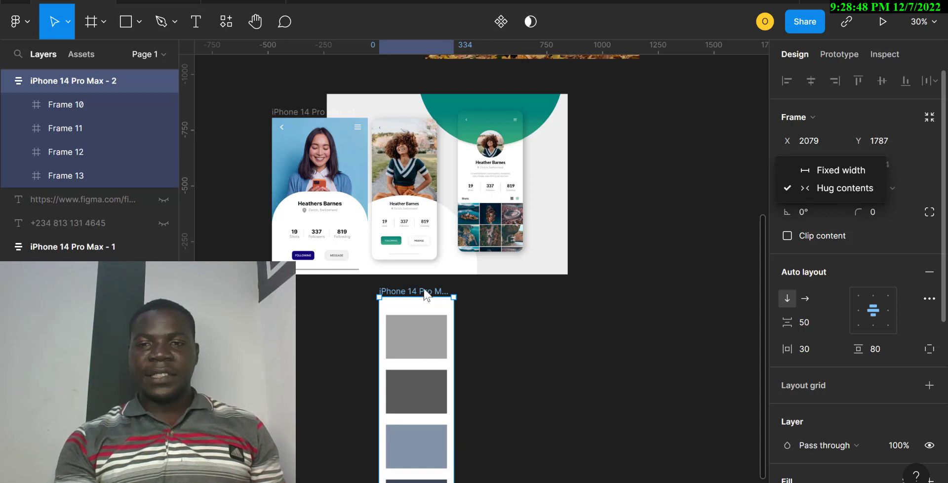
Step: Set the auto layout spacing between the parent frame's nested frames to 100
left_click(789, 322)
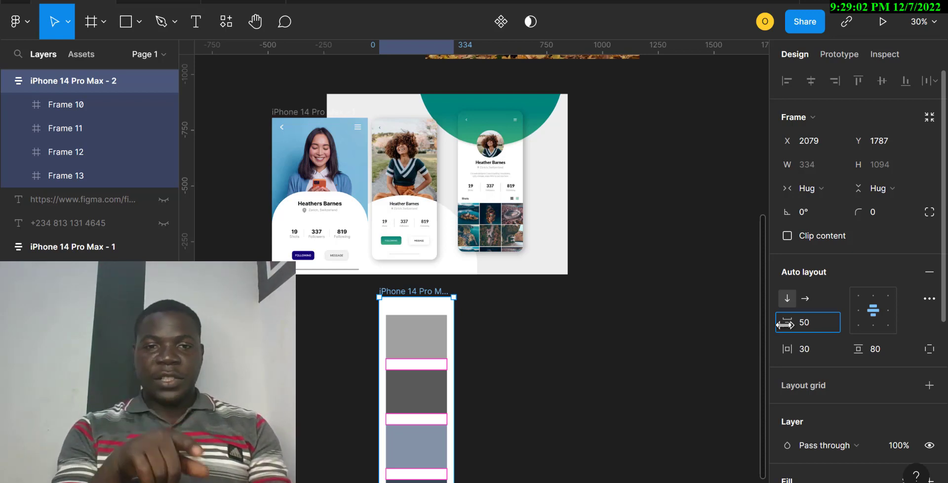
left_click(812, 322)
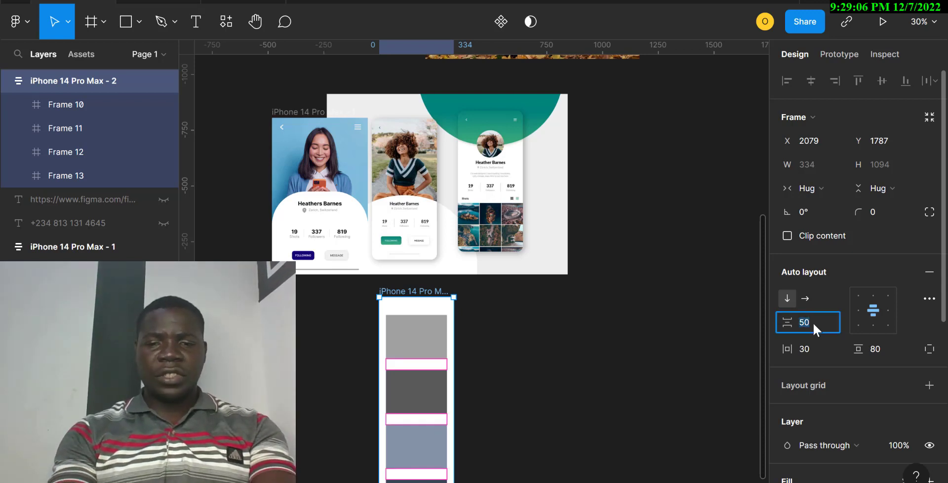
type("100")
key("Return")
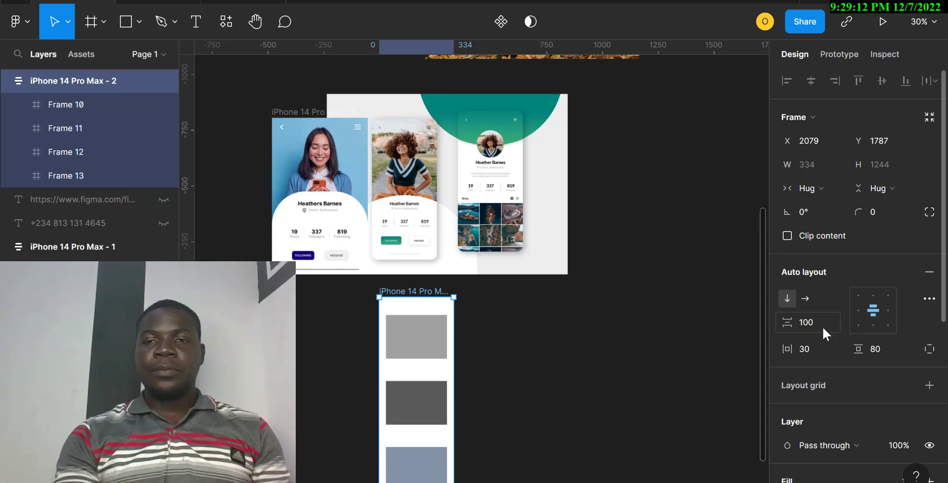
Step: Examine the parent frame's horizontal and vertical padding, and show the individual padding values for each side
left_click(804, 349)
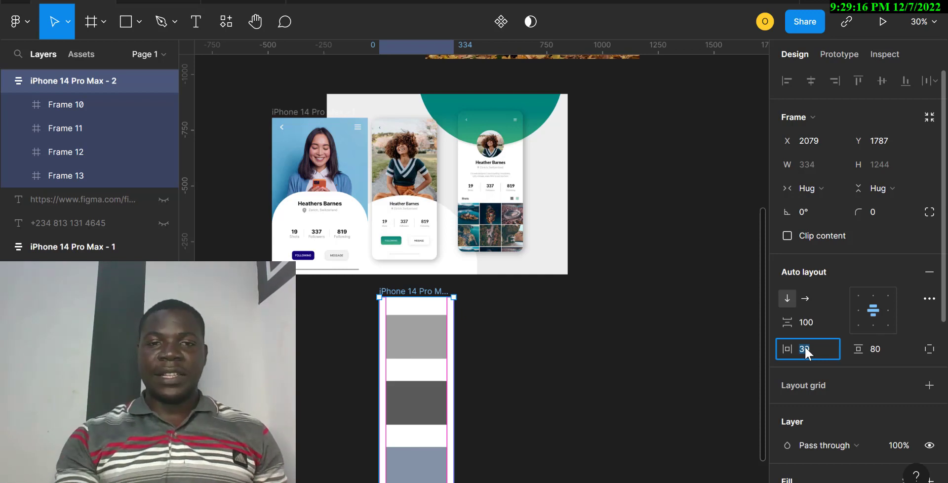
left_click(877, 351)
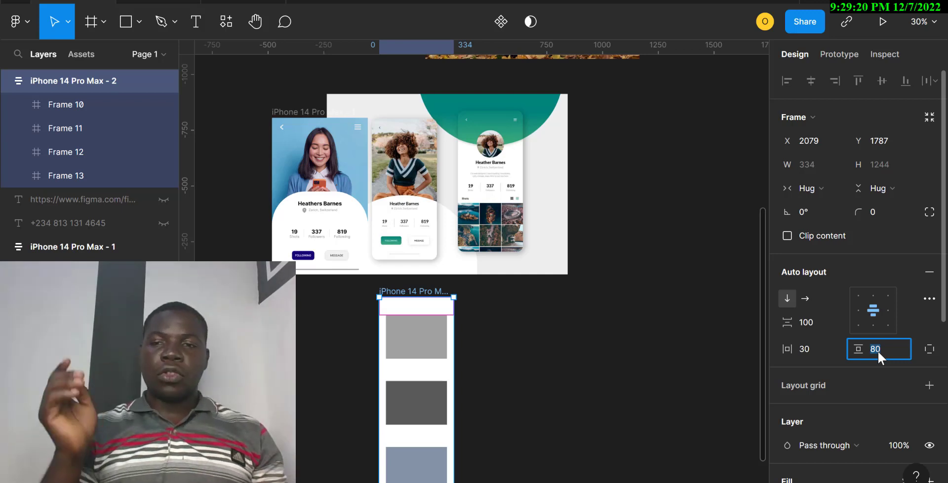
left_click(931, 349)
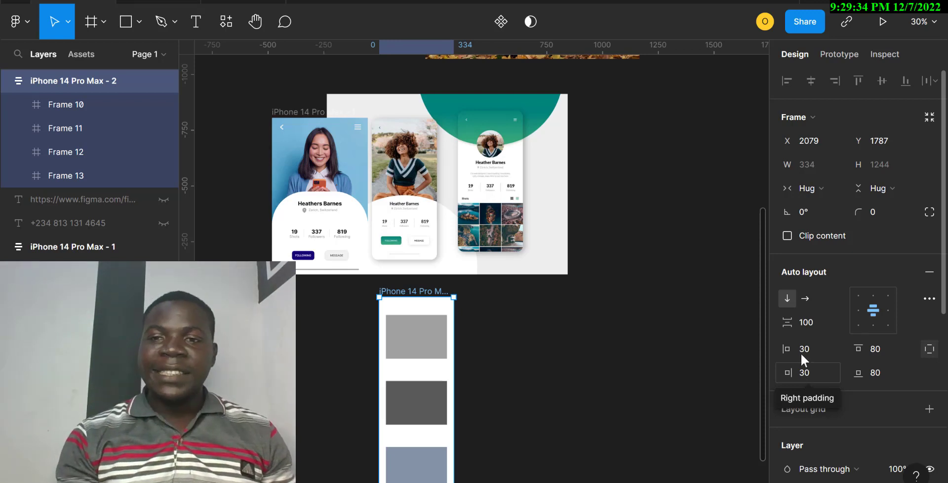
Step: Try a horizontal auto layout direction with Hug contents width on the parent frame, and undo it together with the spacing change
left_click(803, 298)
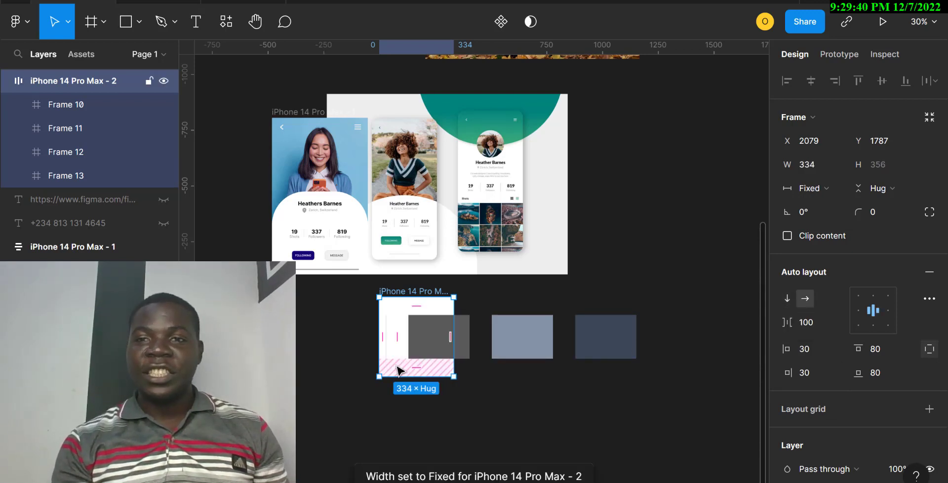
left_click(395, 371)
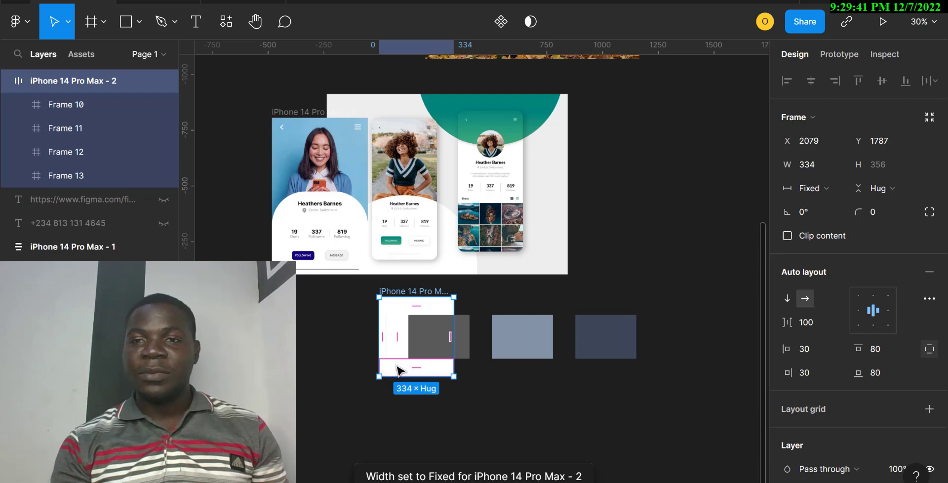
left_click(827, 186)
left_click(833, 207)
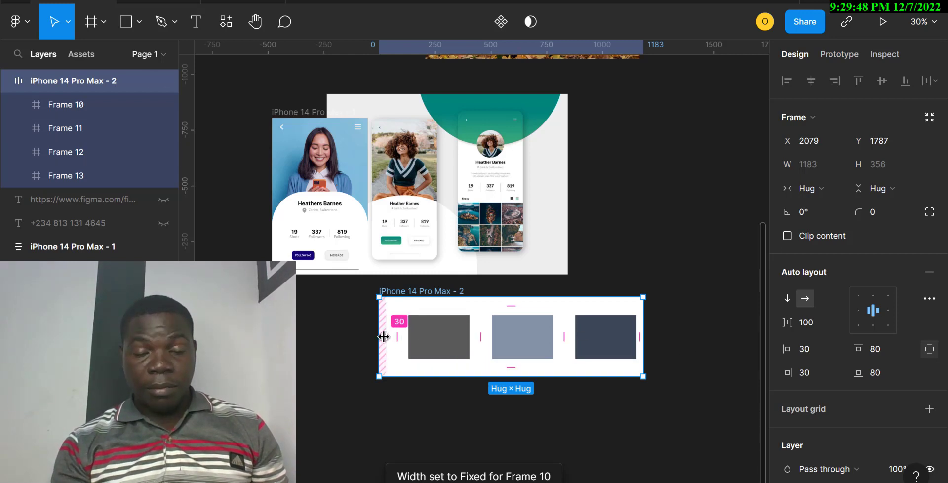
key("shift+v")
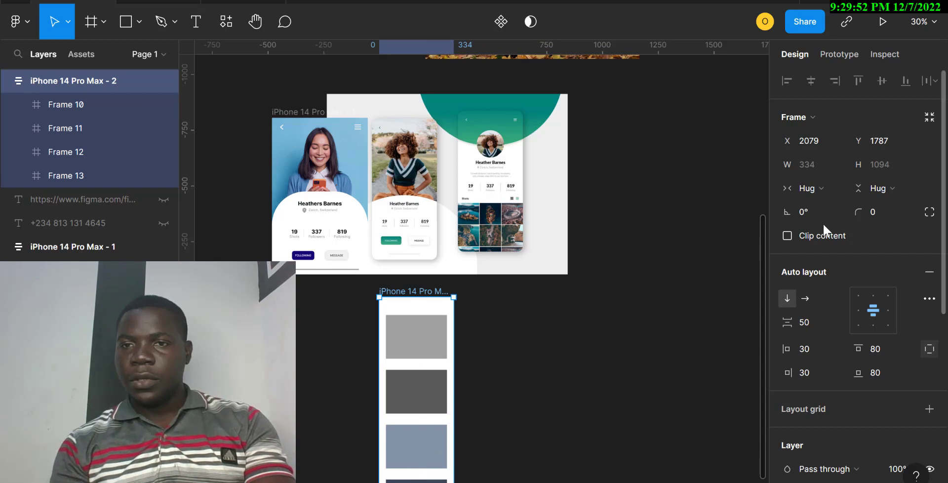
Step: Switch the parent frame's auto layout direction to horizontal again and set its horizontal resizing to Hug contents
left_click(808, 297)
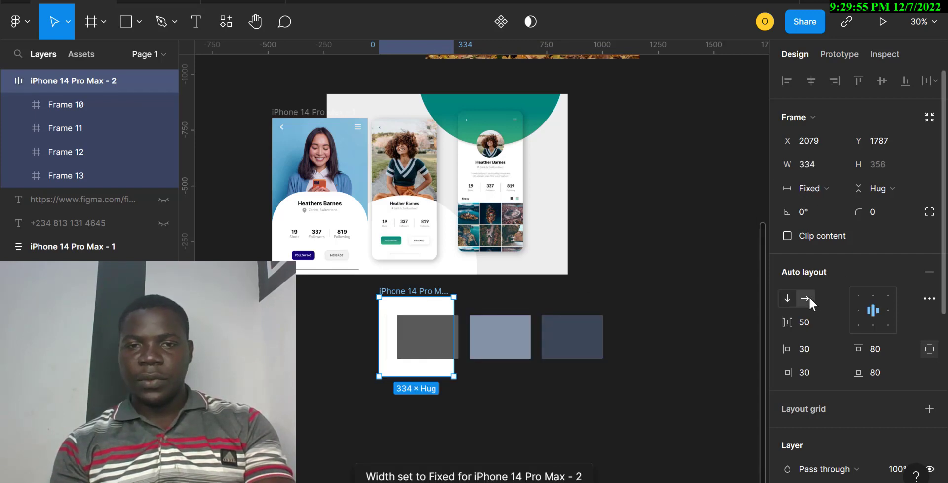
left_click(826, 190)
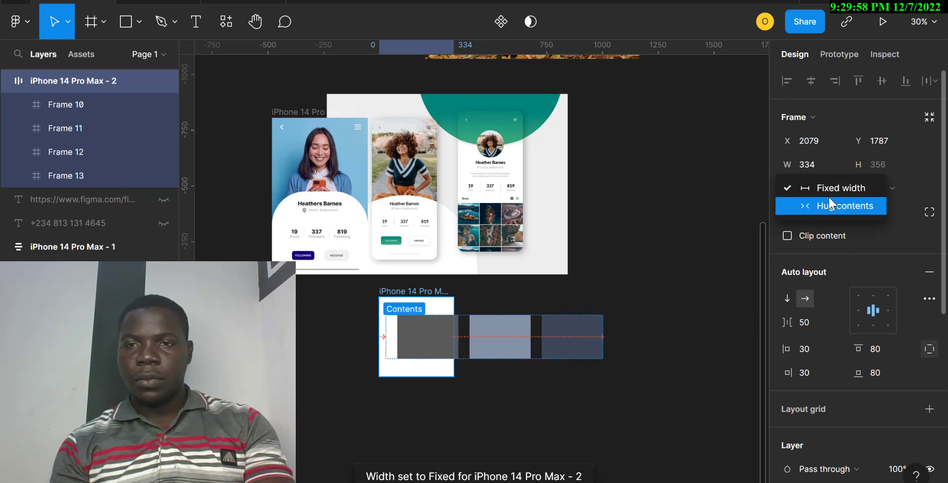
left_click(829, 200)
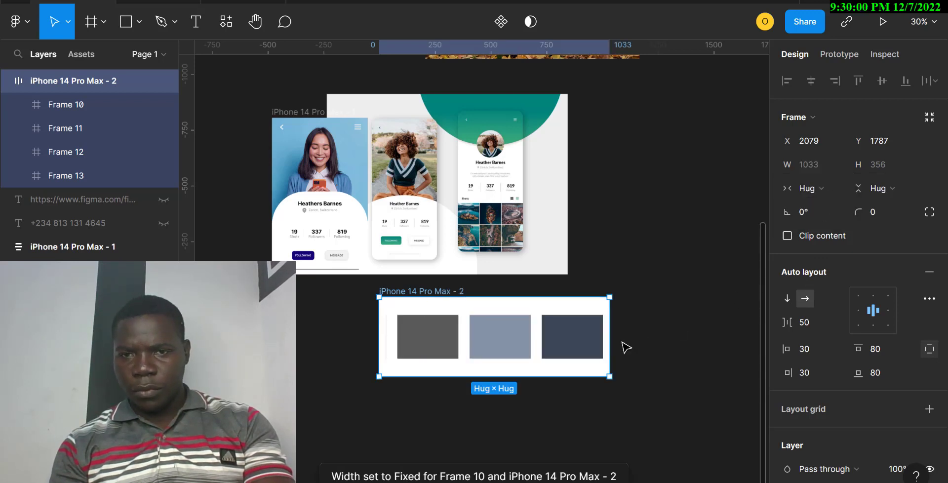
Step: Locate the collapsed GRAY nested frame, Frame 10, and set its horizontal resizing to Fill container
left_click(76, 153)
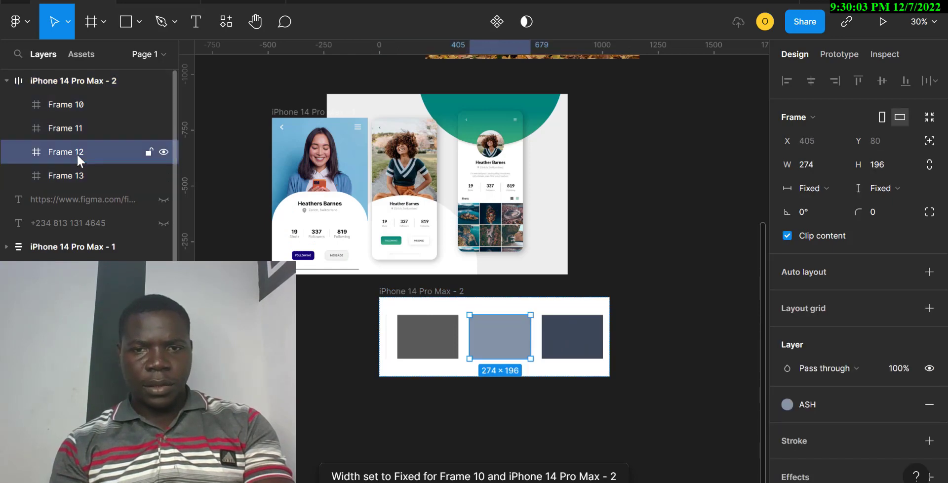
left_click(63, 128)
left_click(66, 101)
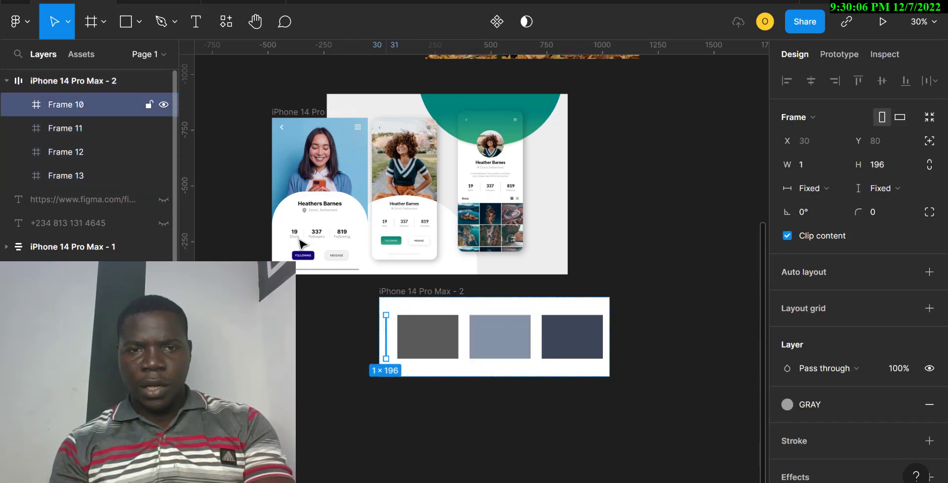
left_click(839, 189)
left_click(847, 209)
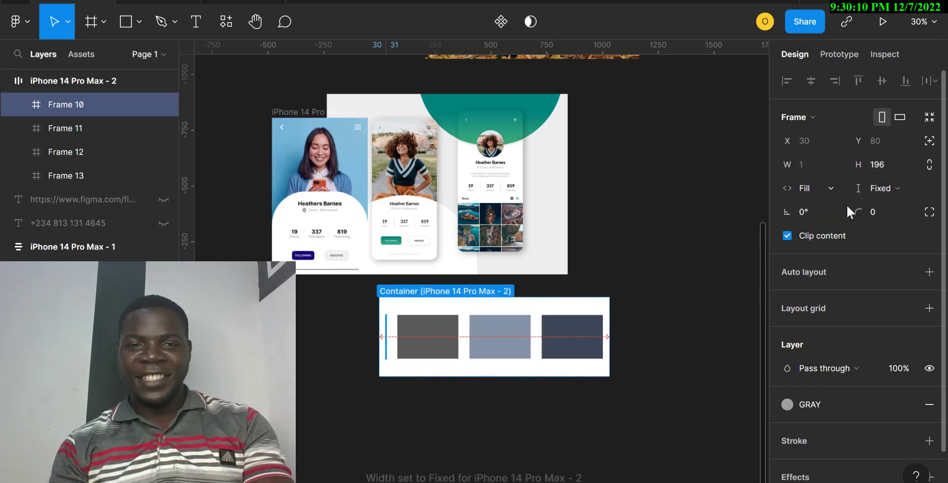
Step: Undo the resizing and direction changes to bring back the parent frame's vertical layout
key("Tab")
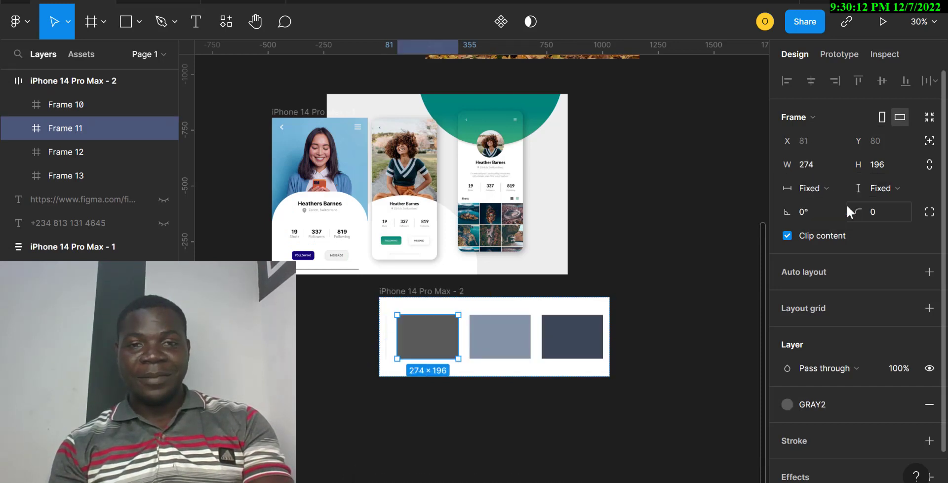
key("Tab")
key("shift+Return")
key("shift+v")
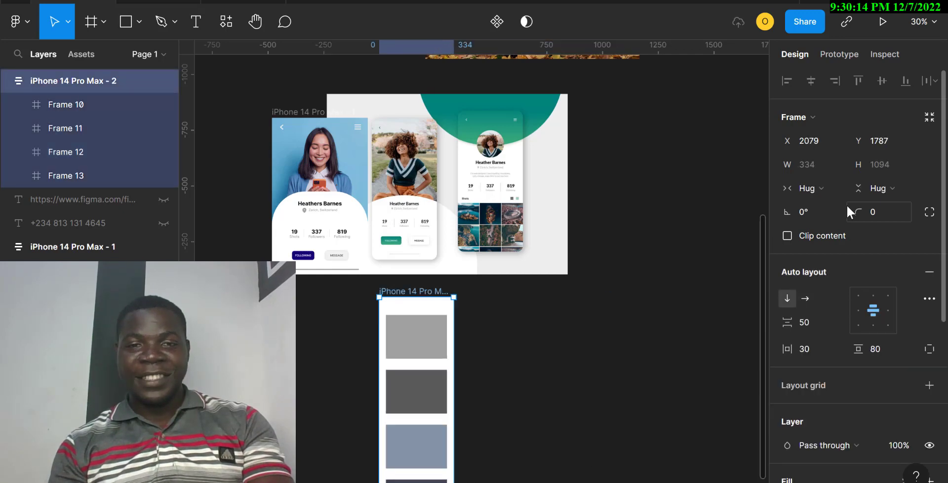
Step: Set both the horizontal and vertical resizing of the DEEP ASH nested frame, Frame 13, to Fill container
left_click(431, 345)
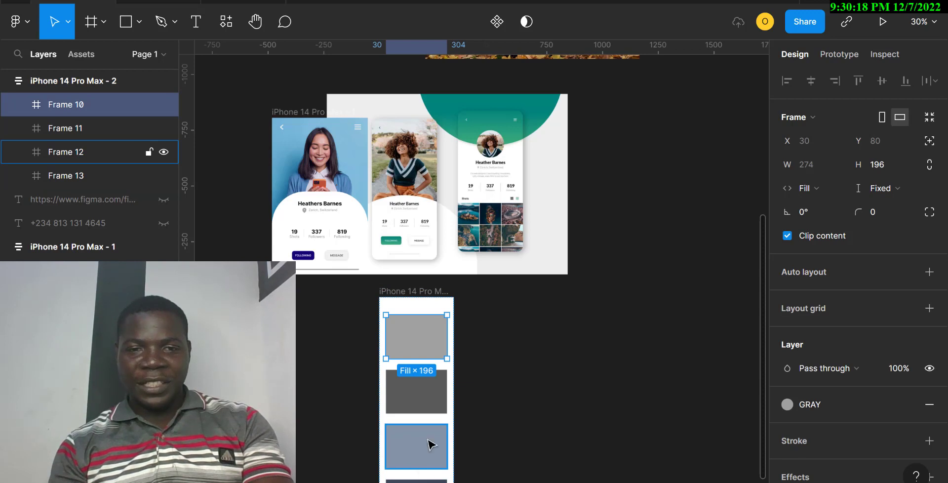
scroll(426, 422, "down", 3)
left_click(414, 401)
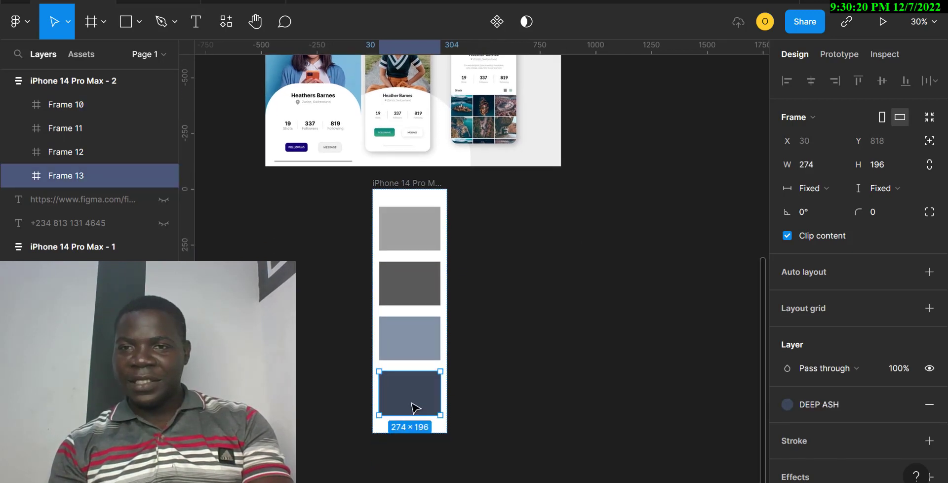
left_click(819, 188)
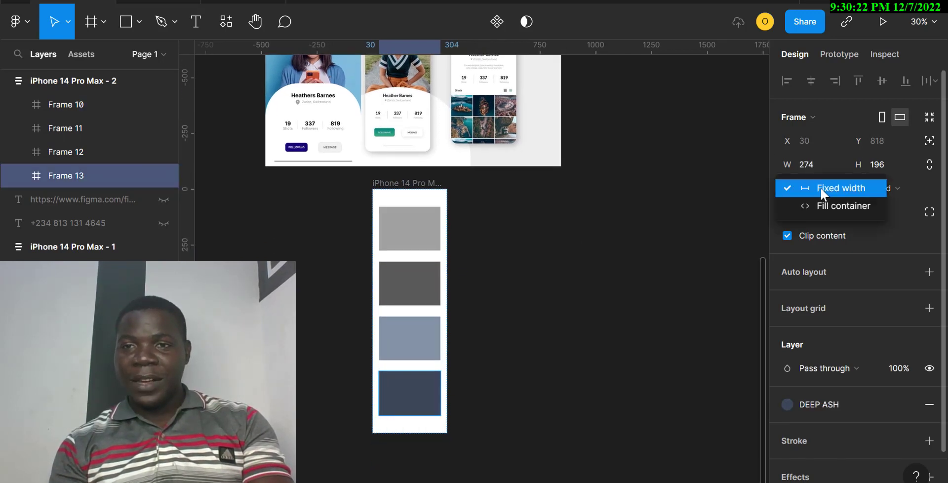
left_click(850, 207)
left_click(897, 185)
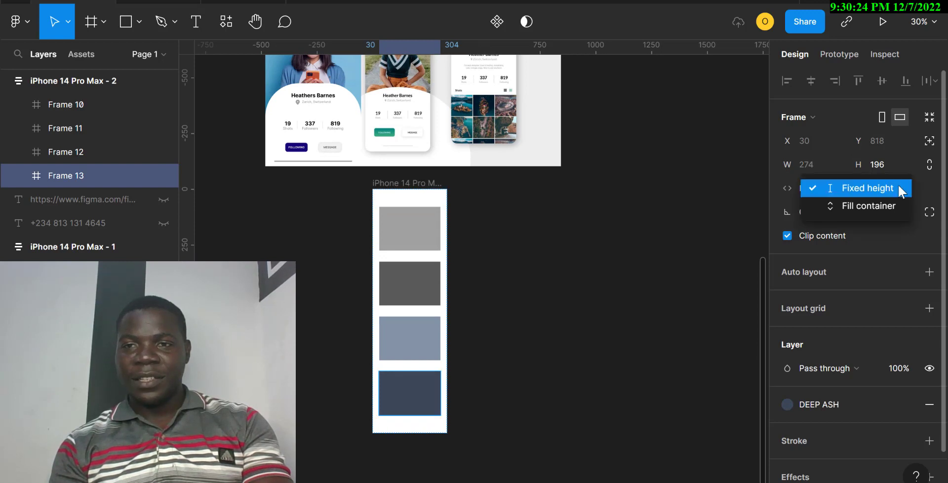
left_click(873, 204)
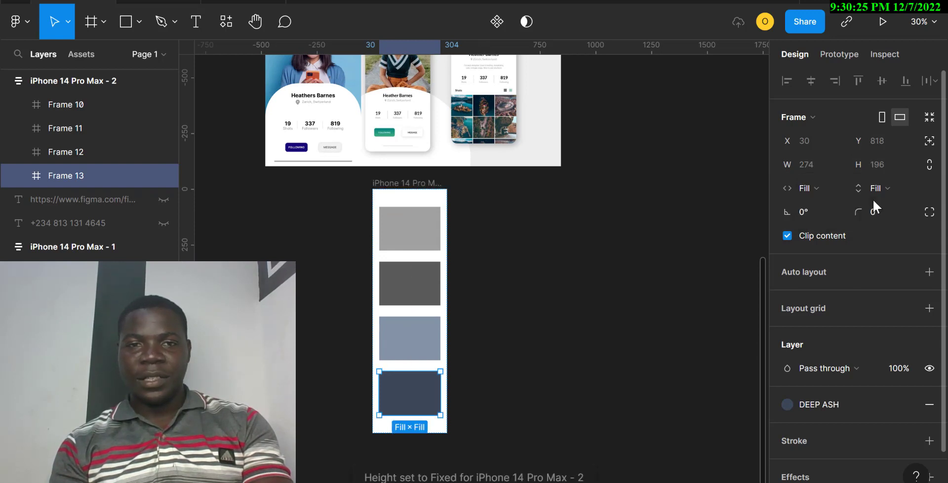
Step: Try a horizontal auto layout direction on the parent frame with Hug contents for both width and height
left_click(402, 192)
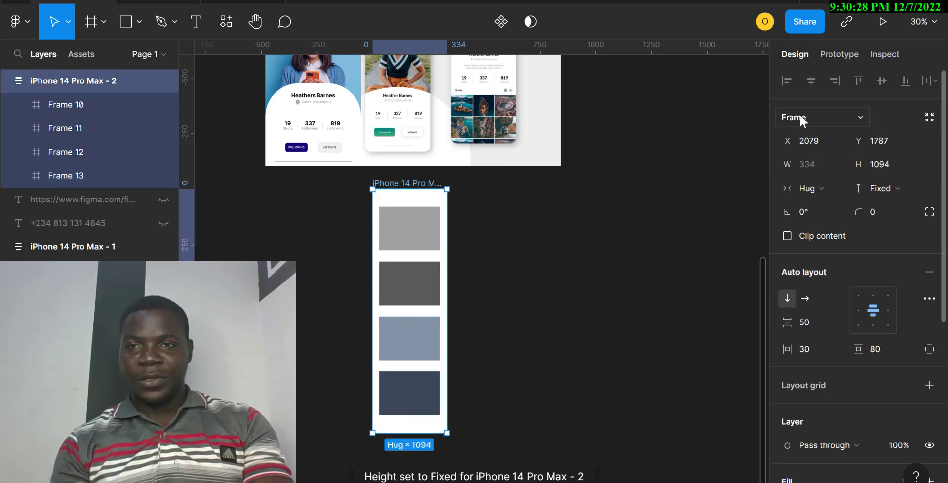
left_click(805, 297)
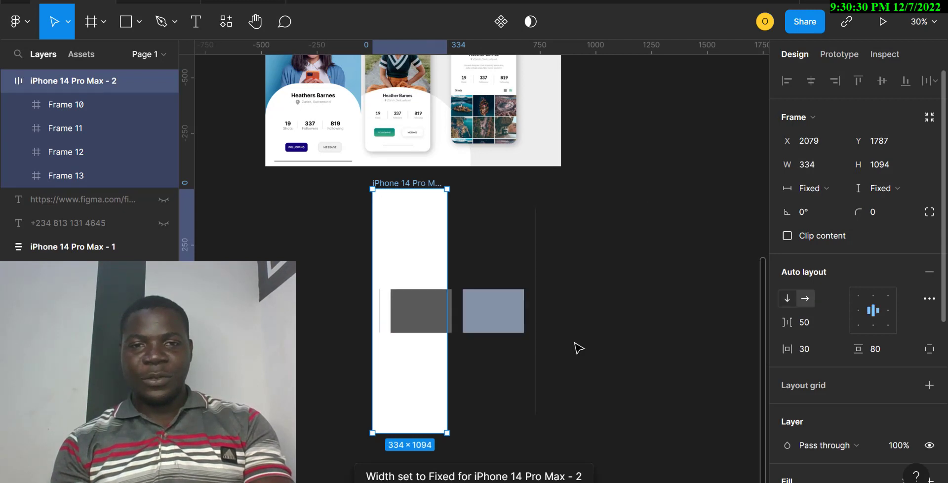
left_click(839, 187)
left_click(843, 205)
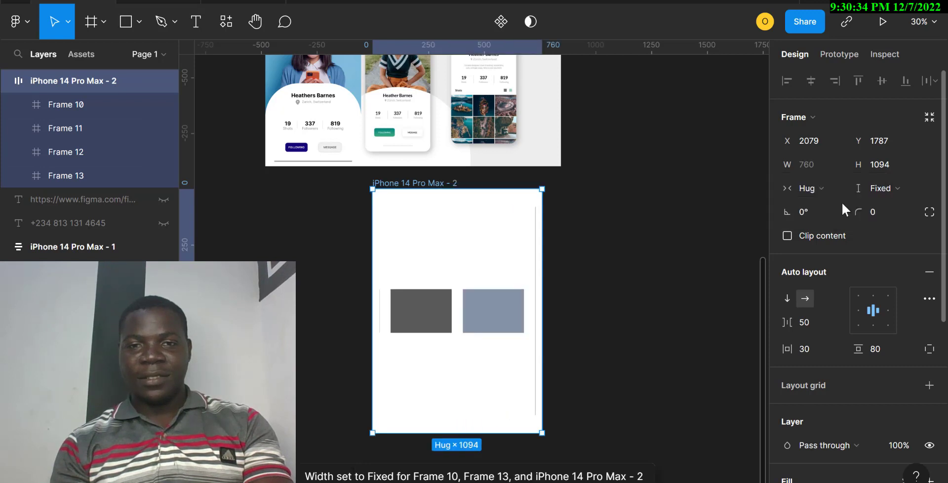
left_click(905, 185)
left_click(874, 205)
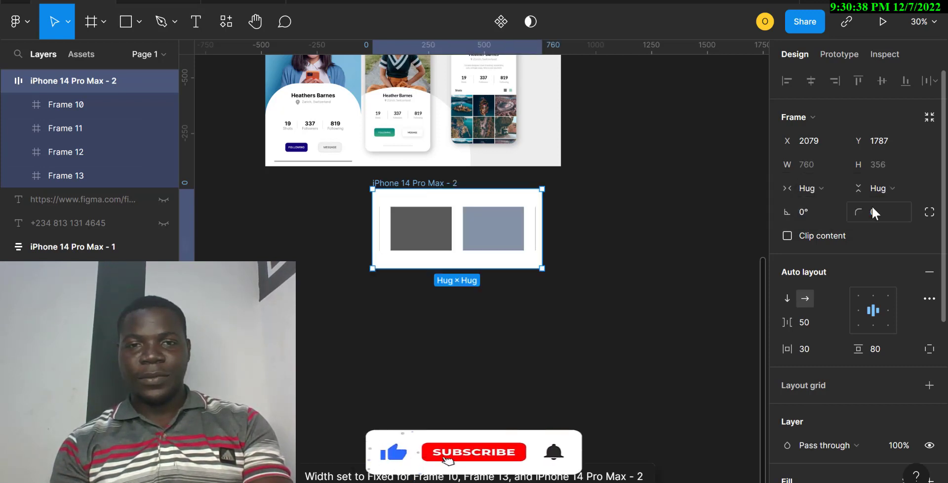
Step: Select Frame 12, then undo the parent frame's direction and resizing changes to restore the vertical layout
left_click(55, 152)
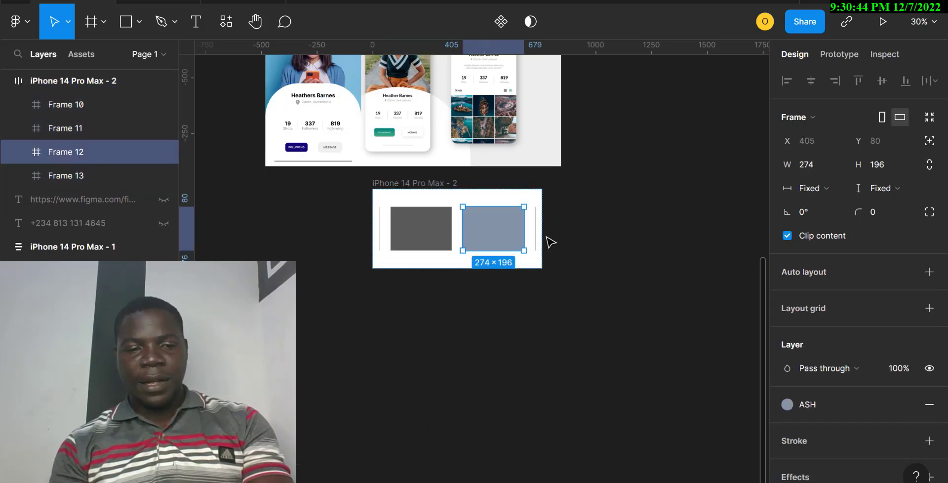
key("Escape")
key("shift+a")
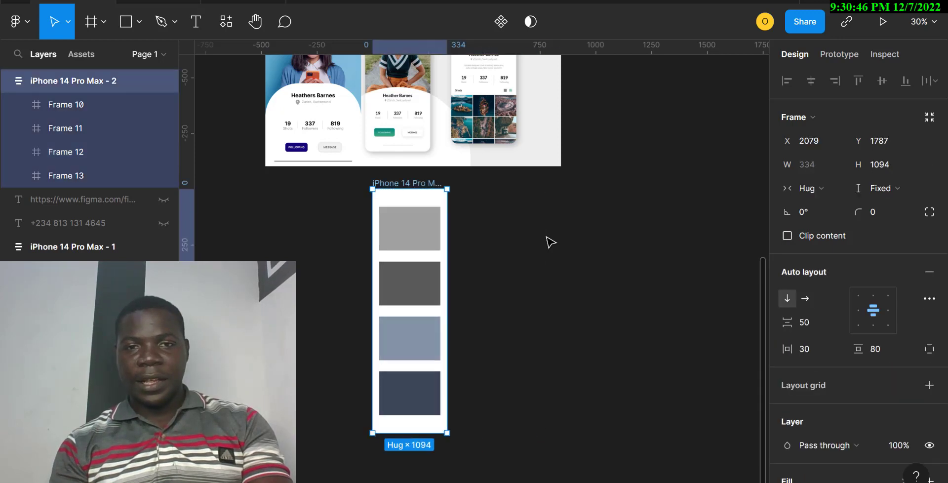
Step: Check the horizontal resizing option of the DEEP ASH nested frame, Frame 13
left_click(409, 393)
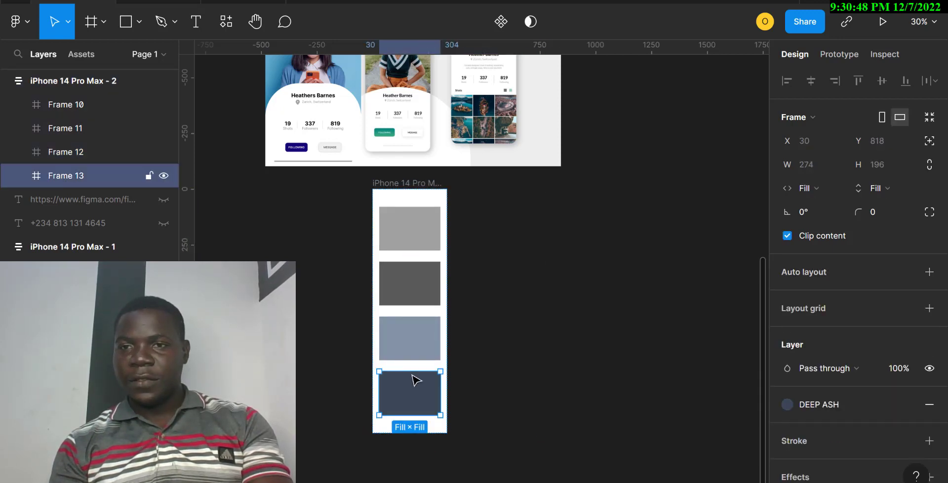
left_click(827, 185)
left_click(804, 190)
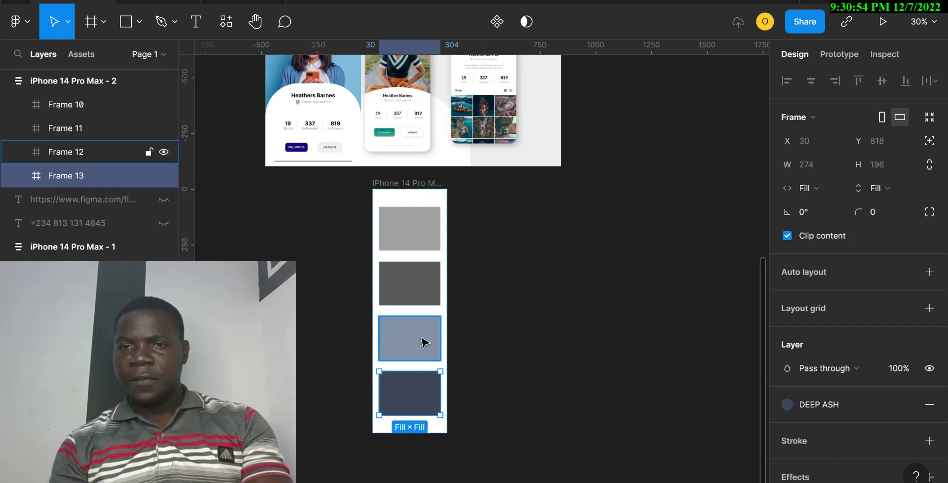
Step: Set both the horizontal and vertical resizing of the GRAY2 nested frame, Frame 11, to Fill container
left_click(382, 289)
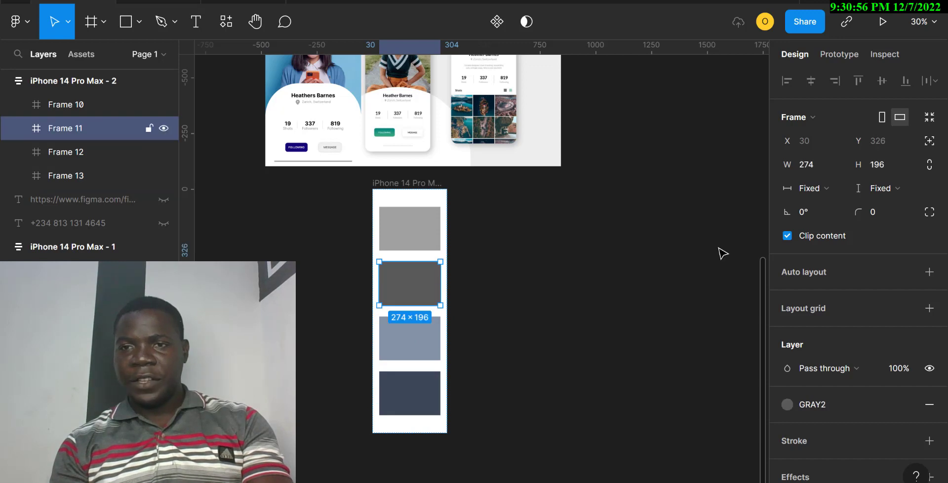
left_click(828, 189)
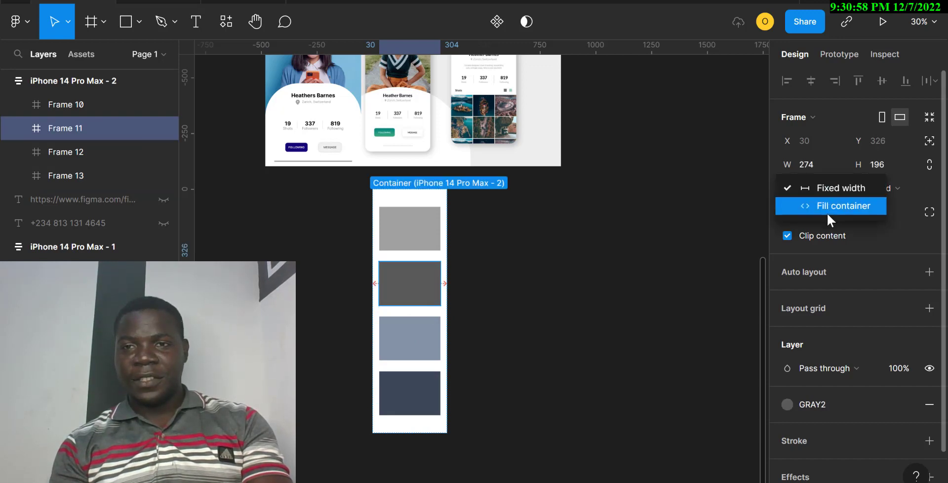
left_click(827, 212)
left_click(888, 194)
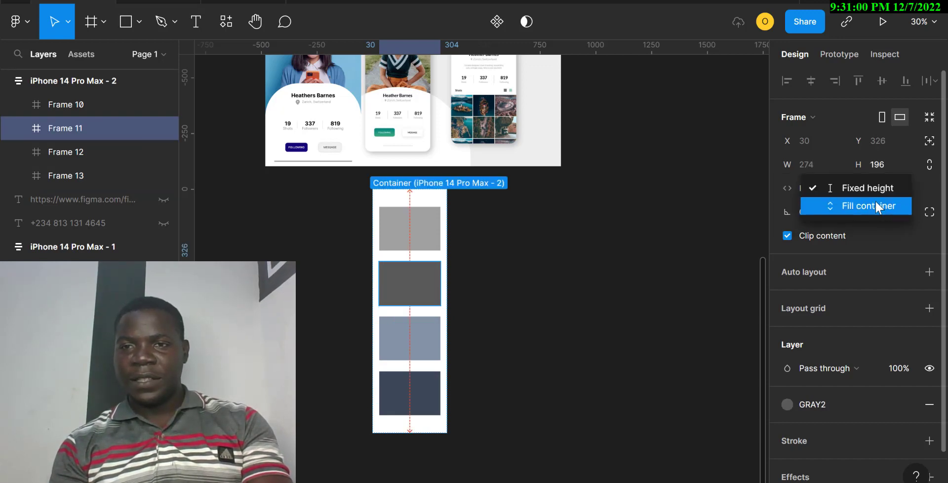
left_click(874, 205)
Step: Set the vertical resizing of the GRAY nested frame, Frame 10, to Fill container
left_click(422, 244)
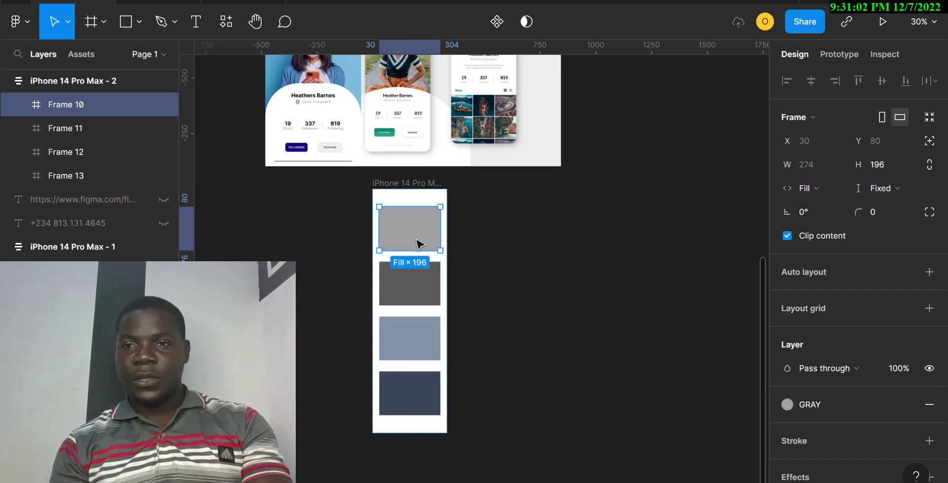
left_click(892, 195)
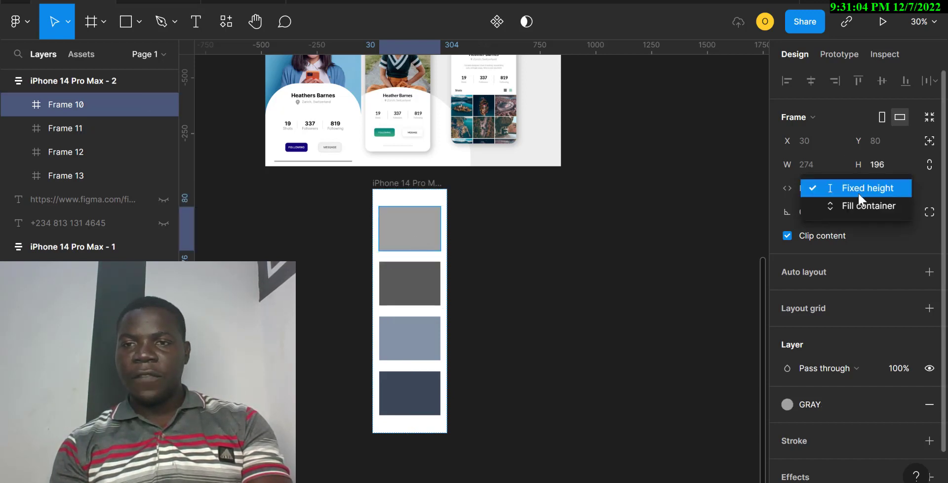
left_click(862, 206)
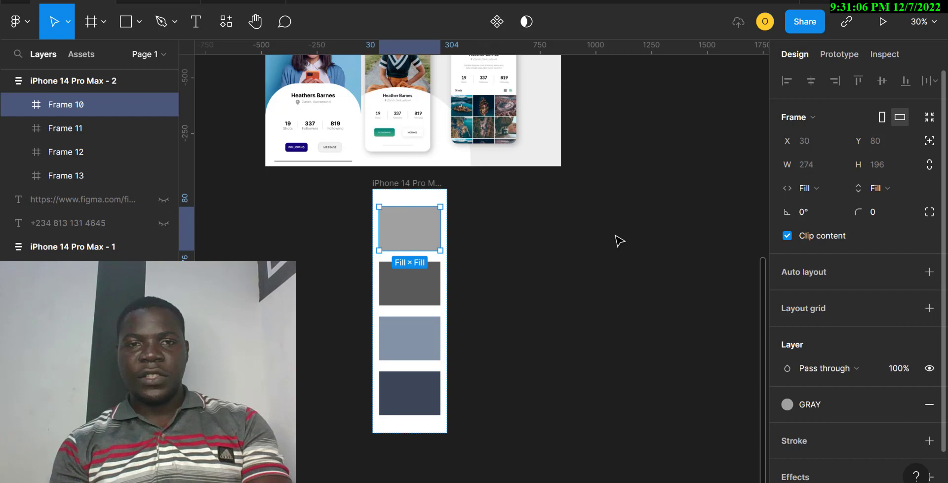
Step: Try the horizontal direction on the parent frame, select the ASH nested frame, and undo the direction change
left_click(423, 190)
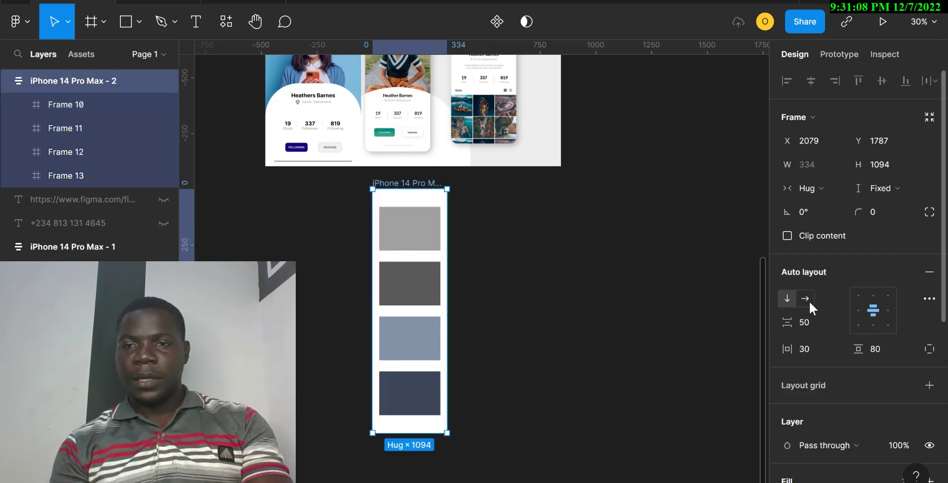
left_click(808, 297)
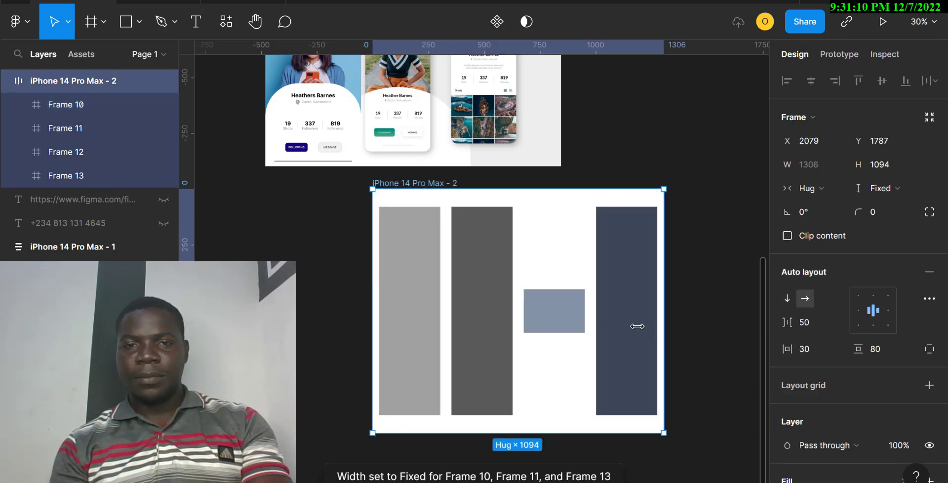
left_click(571, 324)
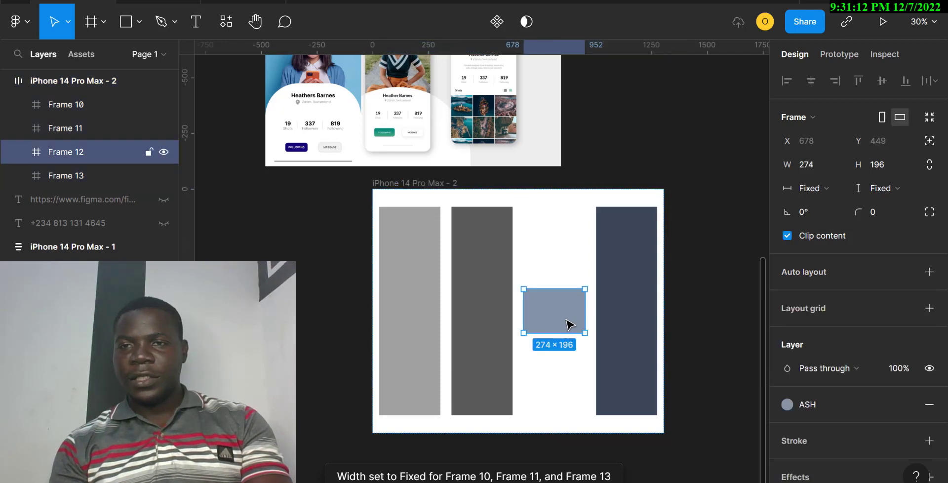
key("ctrl+z")
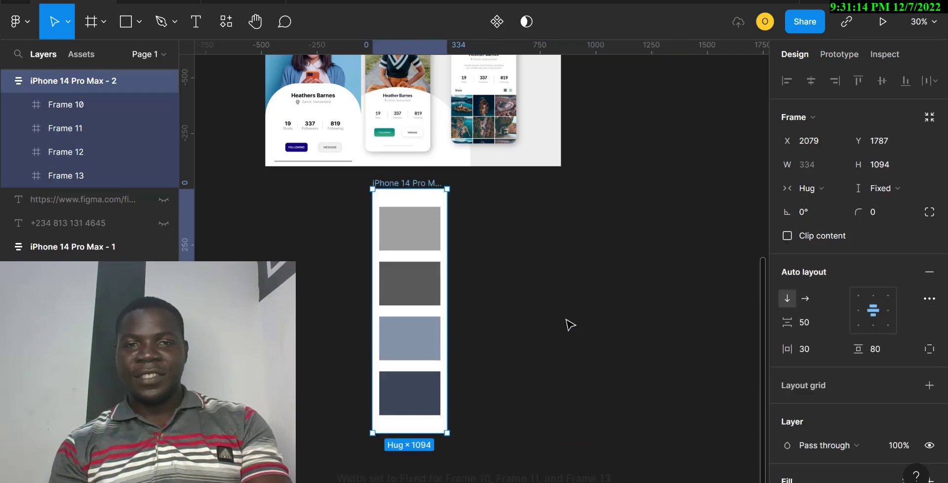
Step: Set both the horizontal and vertical resizing of the ASH nested frame, Frame 12, to Fill container
left_click(405, 355)
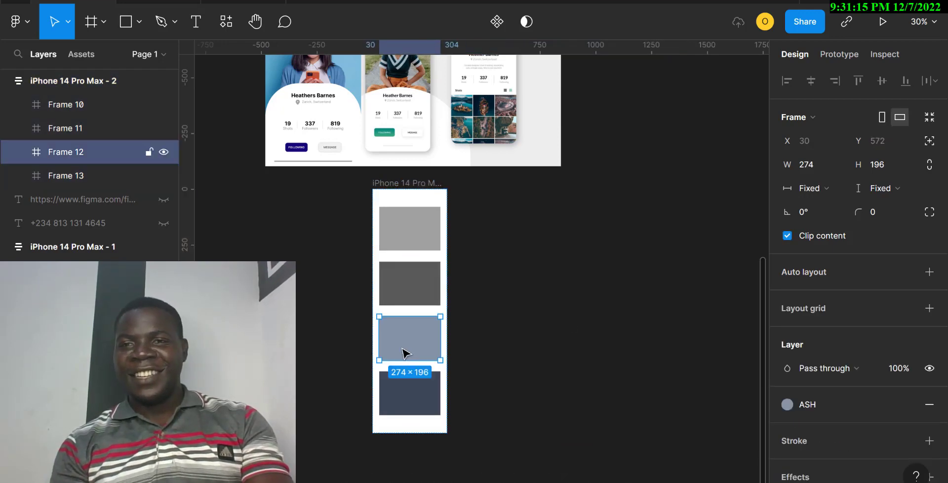
left_click(830, 188)
left_click(825, 200)
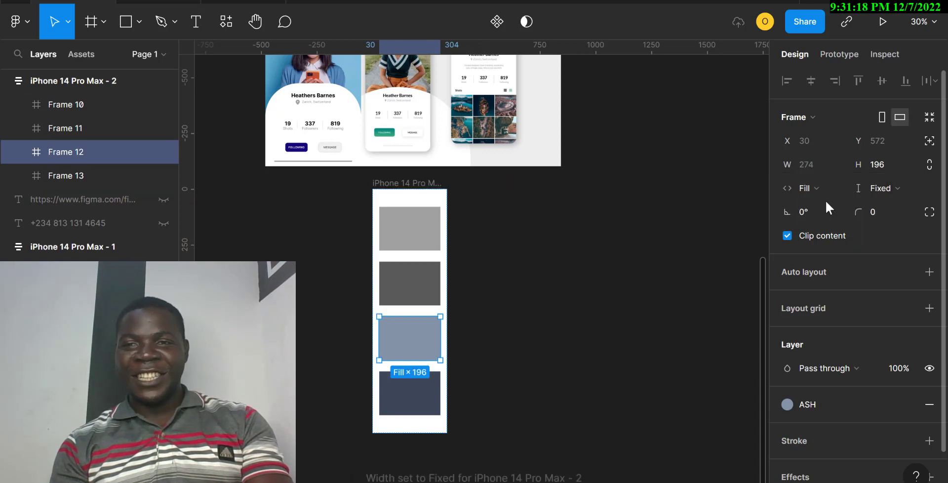
left_click(897, 189)
left_click(863, 207)
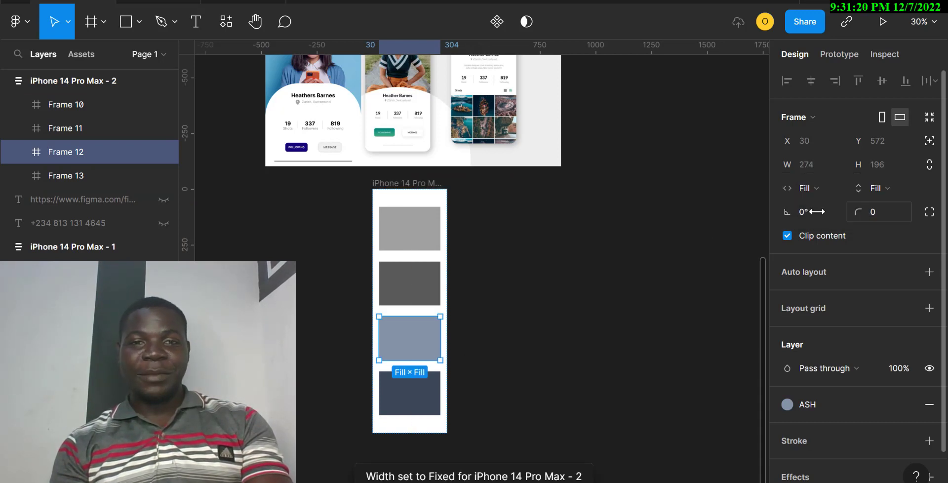
Step: Try a horizontal direction and then Hug contents width on the parent frame, and undo both changes
left_click(404, 185)
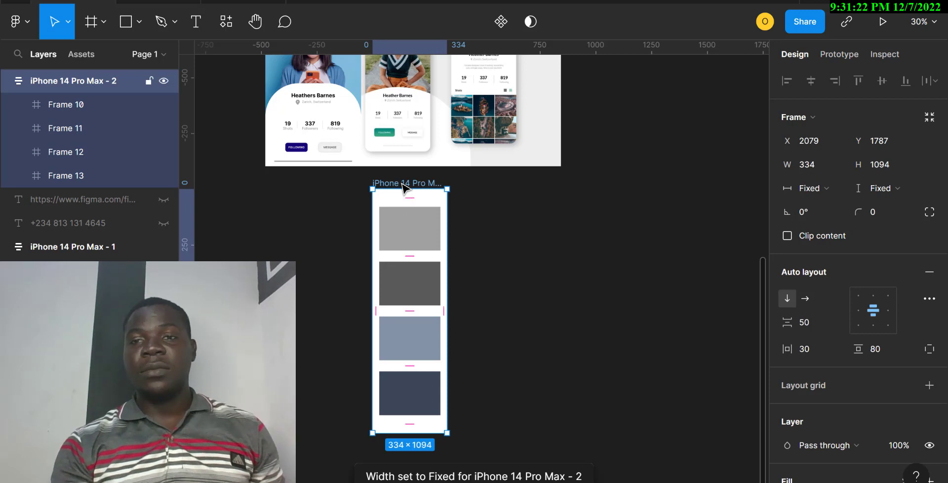
left_click(802, 297)
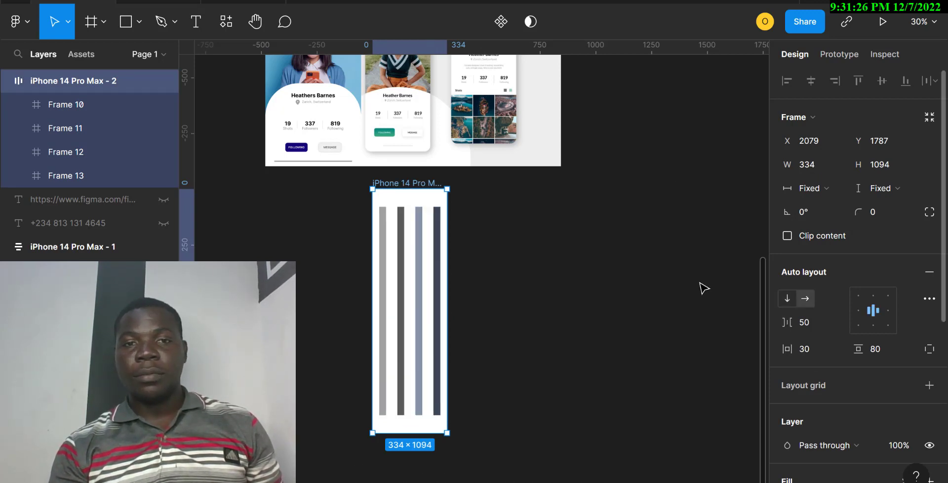
left_click(834, 187)
left_click(824, 207)
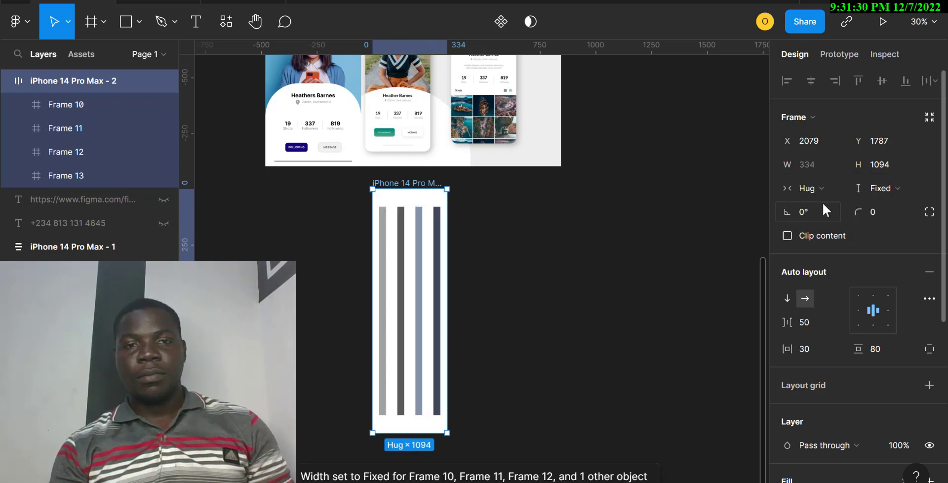
key("ctrl+z")
key("ctrl+z")
key("ctrl+z")
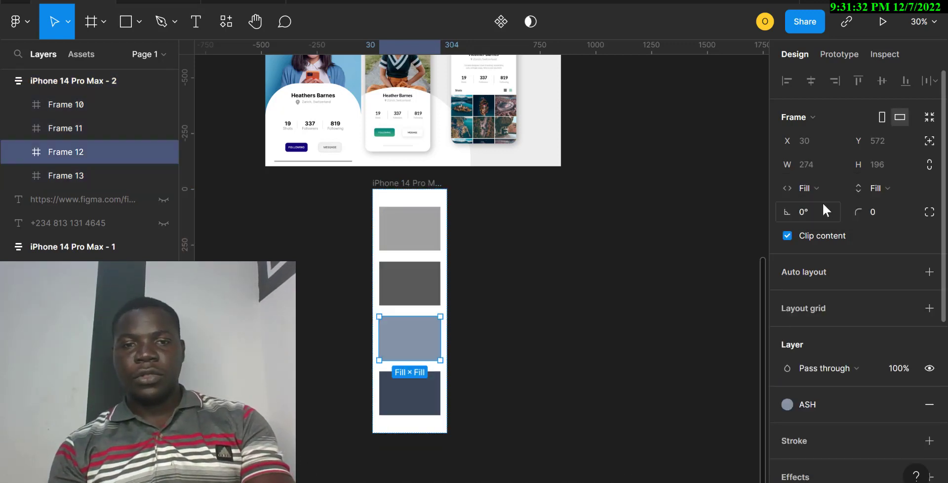
Step: Check the resizing settings of the four nested frames one after another, from Frame 13 up to Frame 10
left_click(409, 392)
left_click(407, 334)
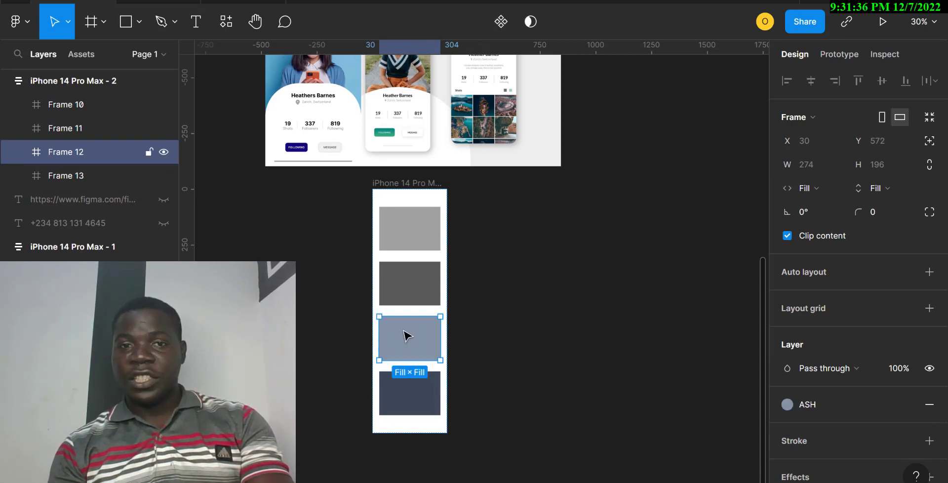
left_click(408, 283)
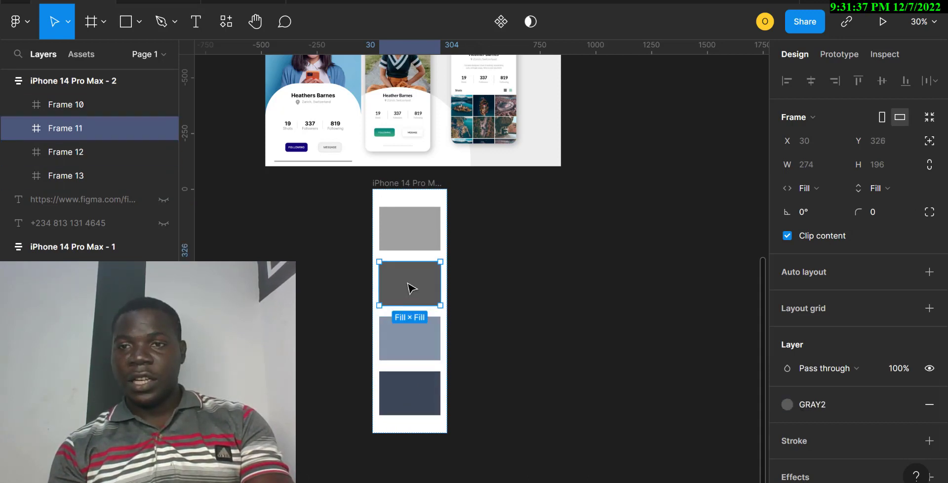
left_click(408, 237)
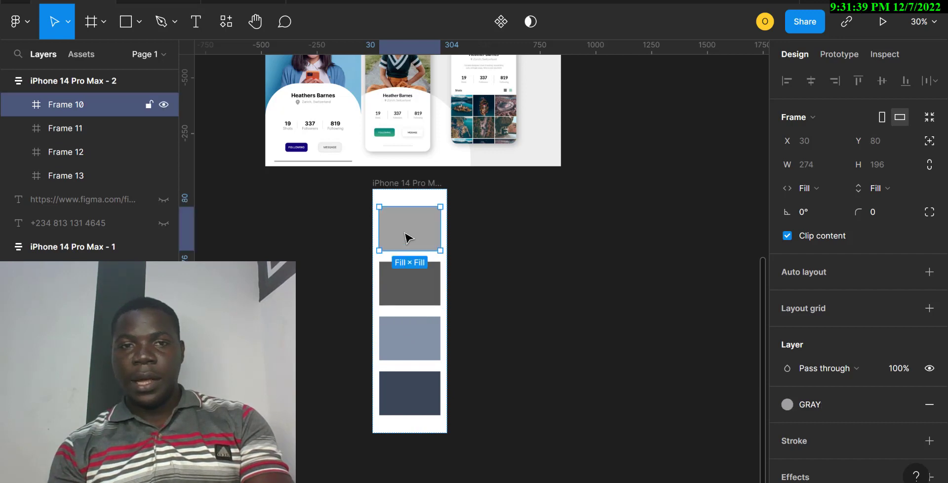
Step: Set the parent frame's width and height to Hug contents and switch its auto layout direction to horizontal
left_click(403, 197)
key("shift+a")
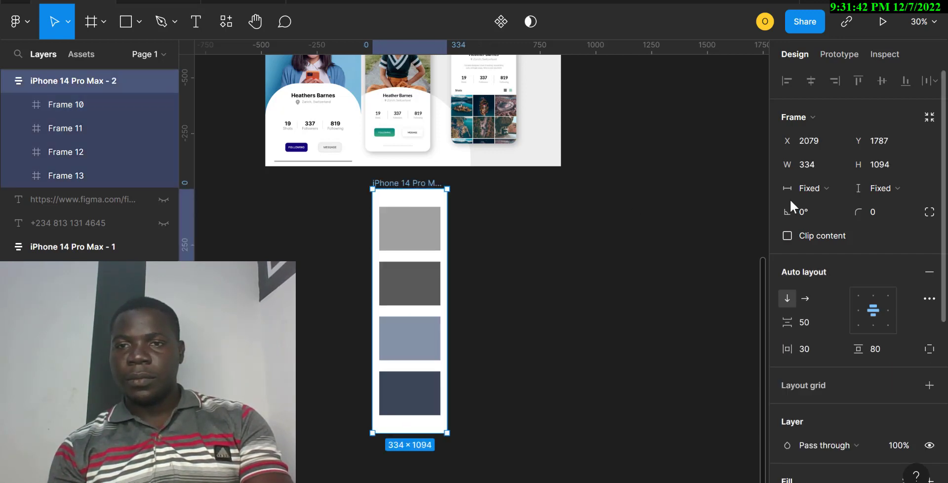
left_click(816, 191)
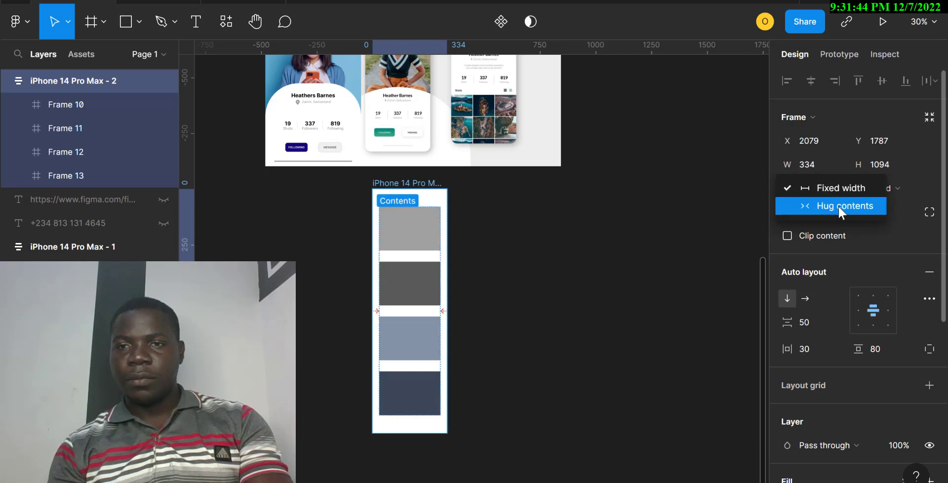
left_click(838, 206)
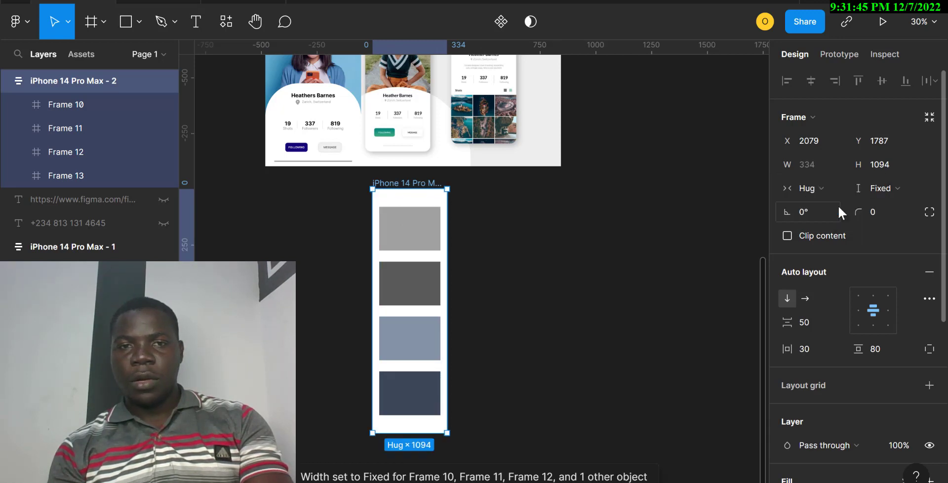
left_click(895, 191)
left_click(865, 205)
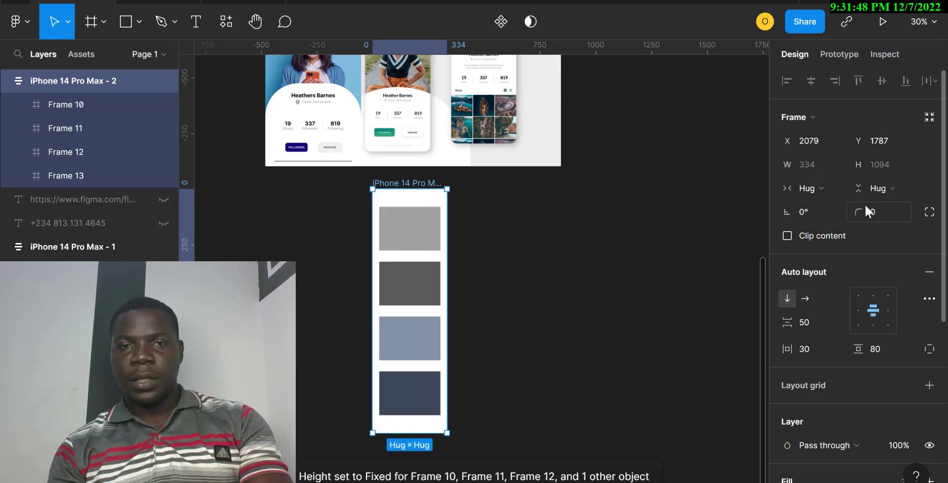
left_click(804, 298)
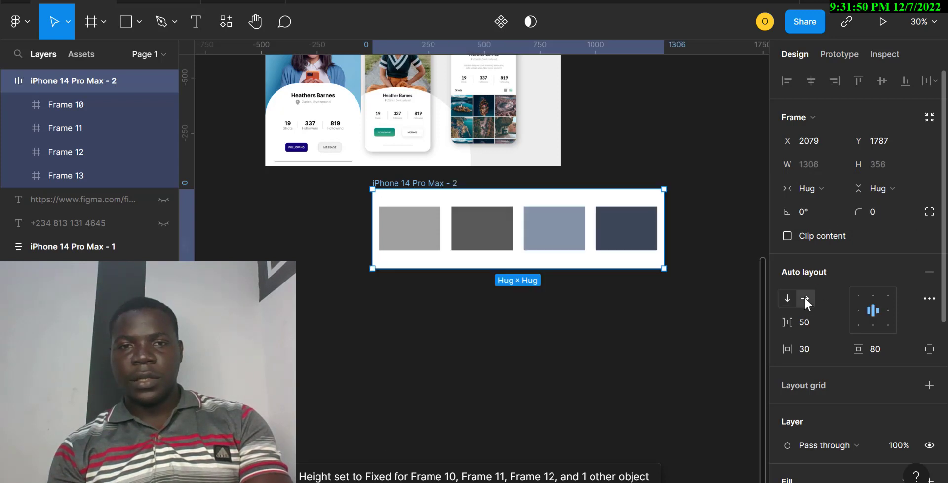